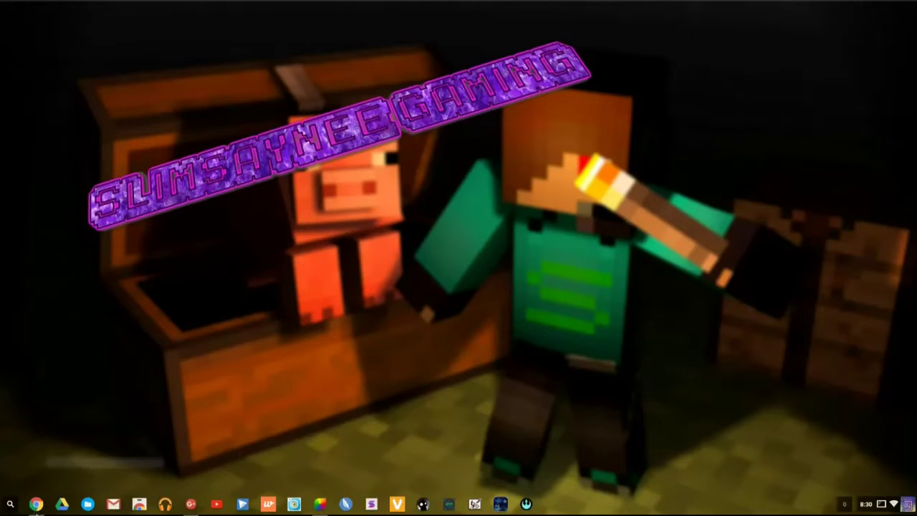
Step: Switch to Chrome with the slimshaynee-gaming.weebly.com Featured Products page and highlight its web address
left_click(35, 505)
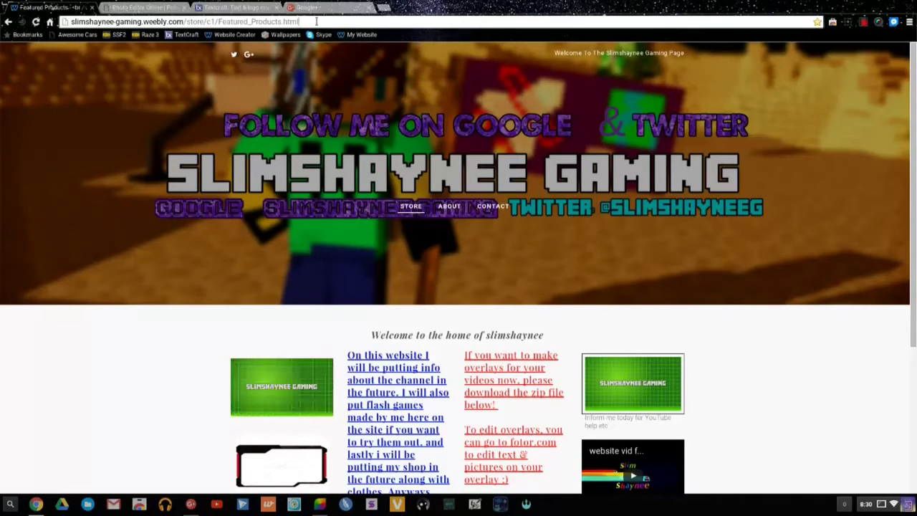
left_click_drag(299, 21, 185, 22)
left_click(185, 21)
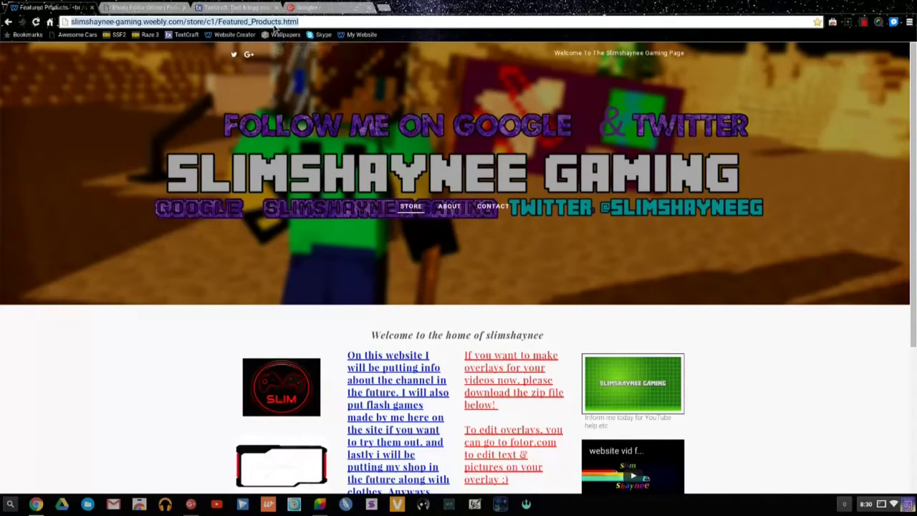
left_click(305, 20)
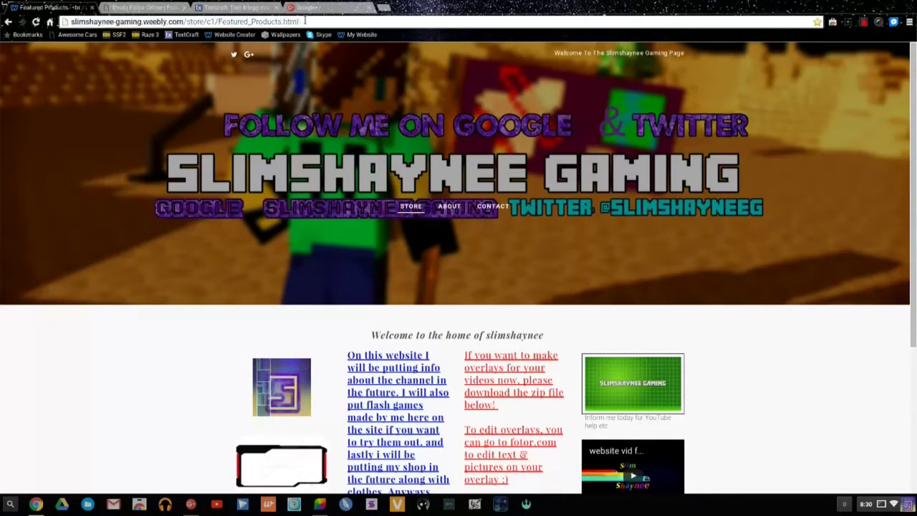
left_click_drag(305, 20, 56, 25)
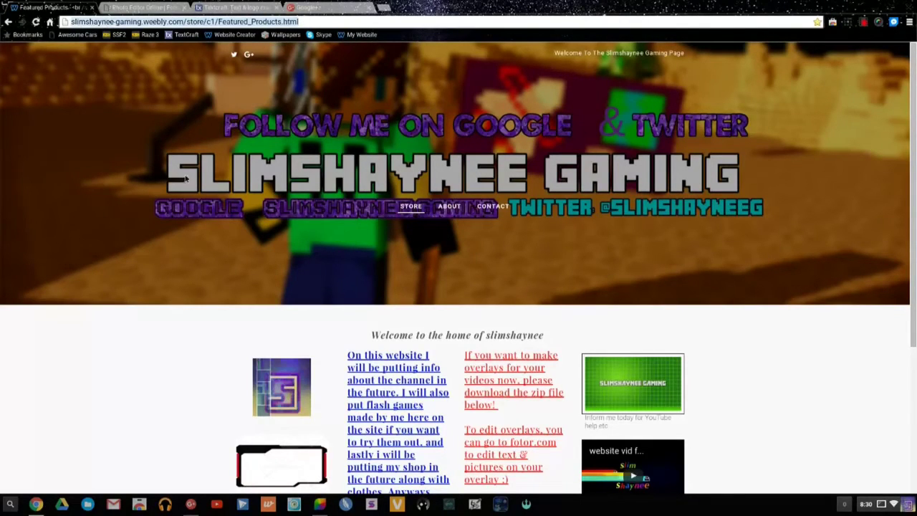
left_click(115, 385)
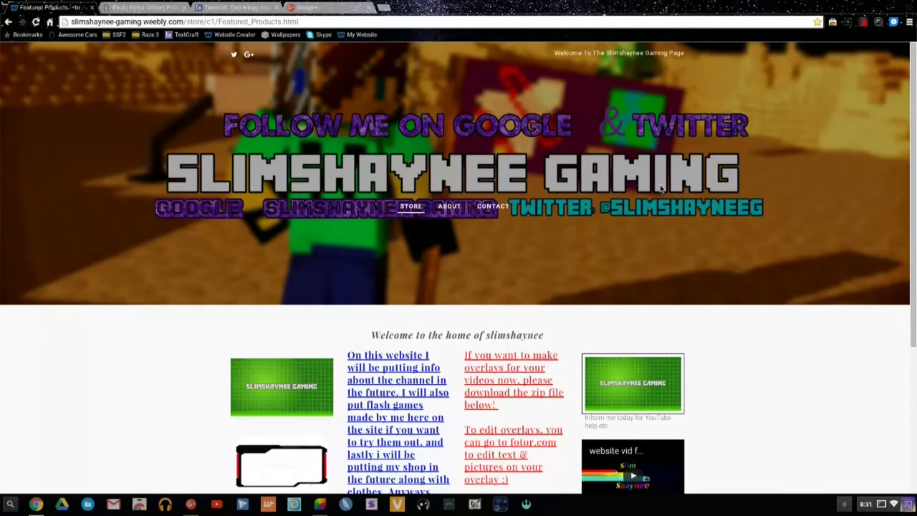
Step: Read the red instructions on the website about downloading and editing the video overlays, highlighting the whole paragraph
mouse_move(330, 363)
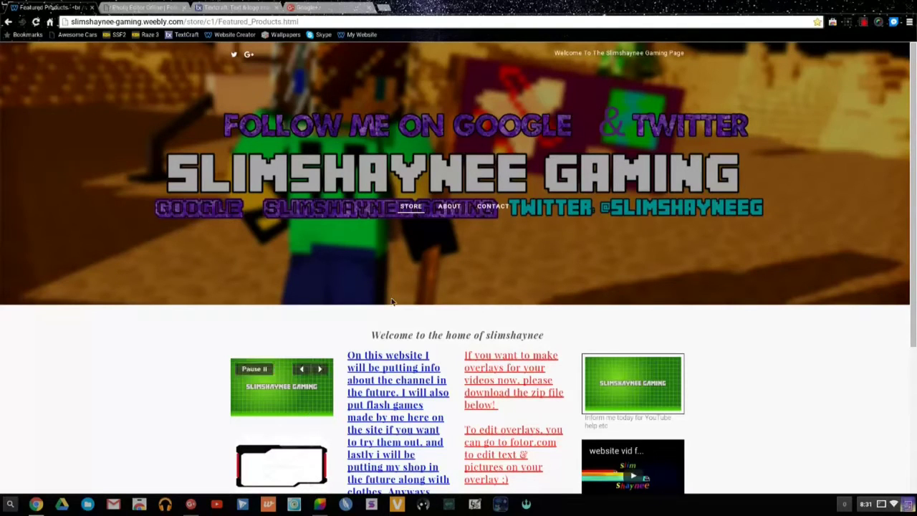
scroll(332, 363, "down", 1)
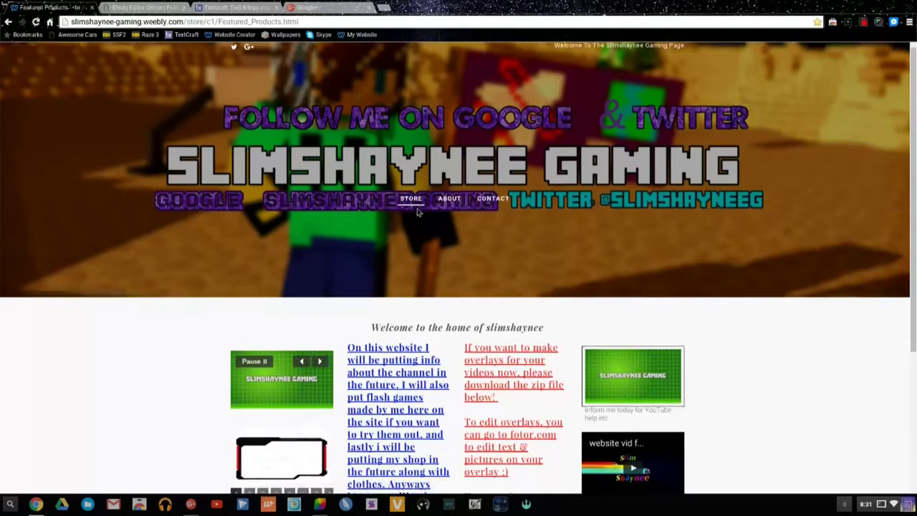
scroll(402, 395, "down", 3)
scroll(401, 394, "down", 4)
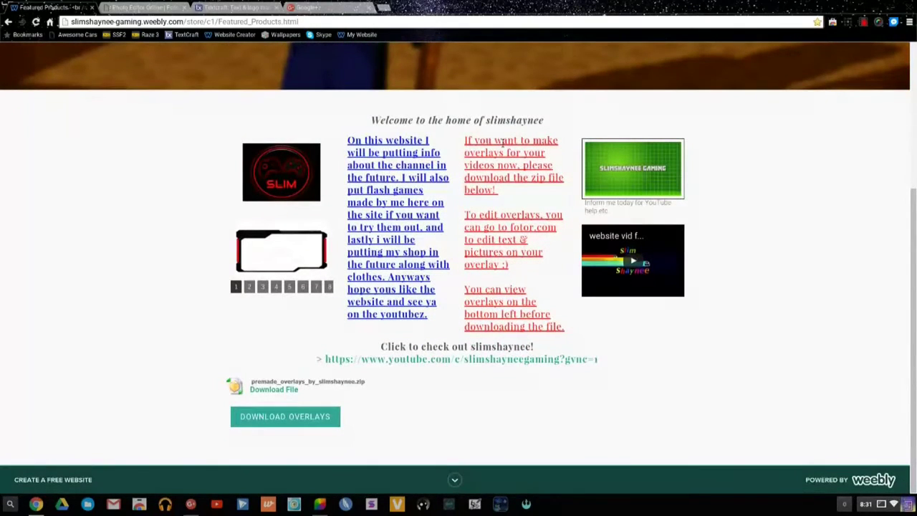
left_click_drag(465, 140, 571, 329)
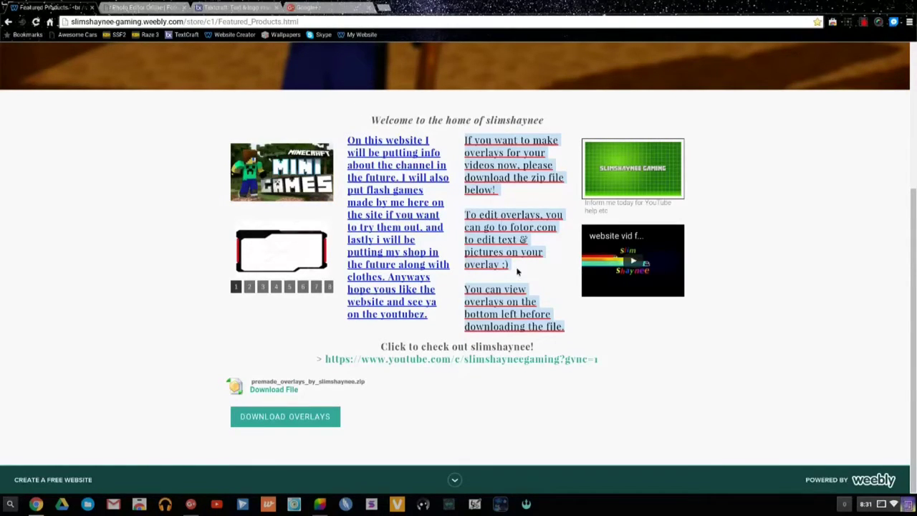
left_click(566, 331)
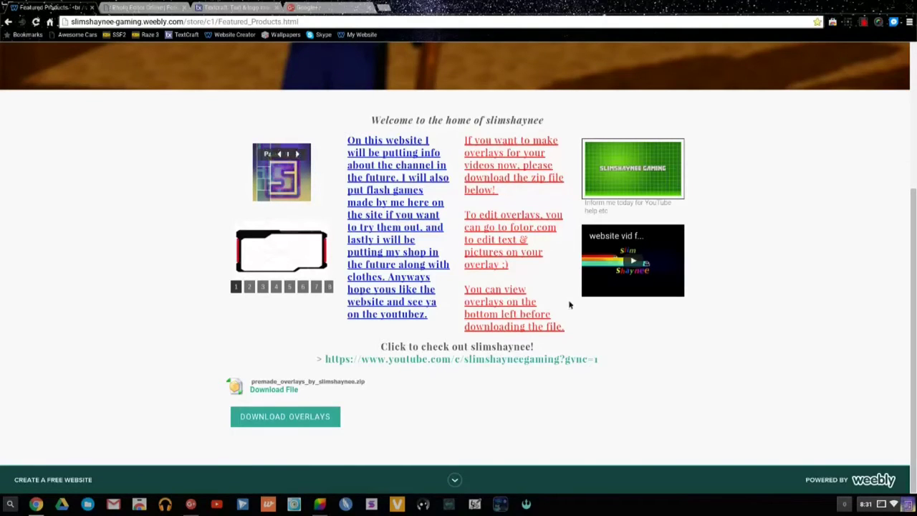
Step: Preview the premade overlays in the numbered slideshow up to number 12, and return to overlay 1
mouse_move(241, 282)
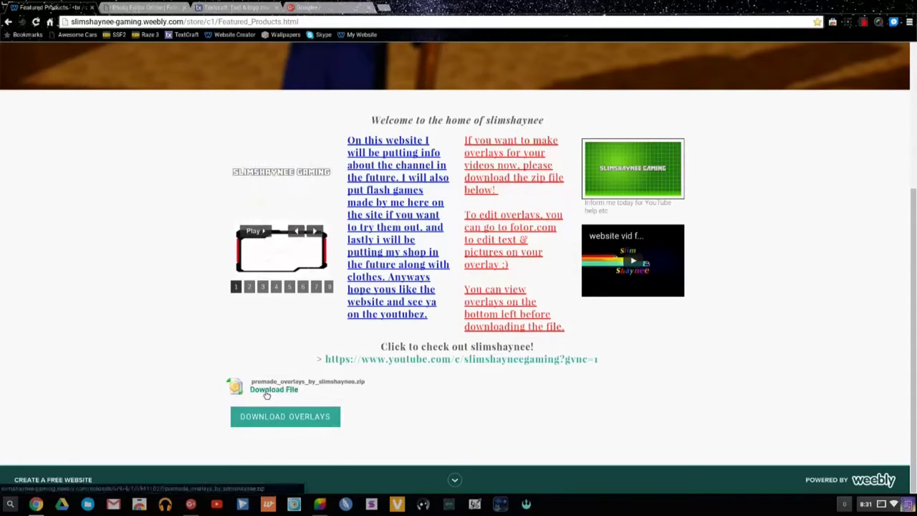
mouse_move(311, 329)
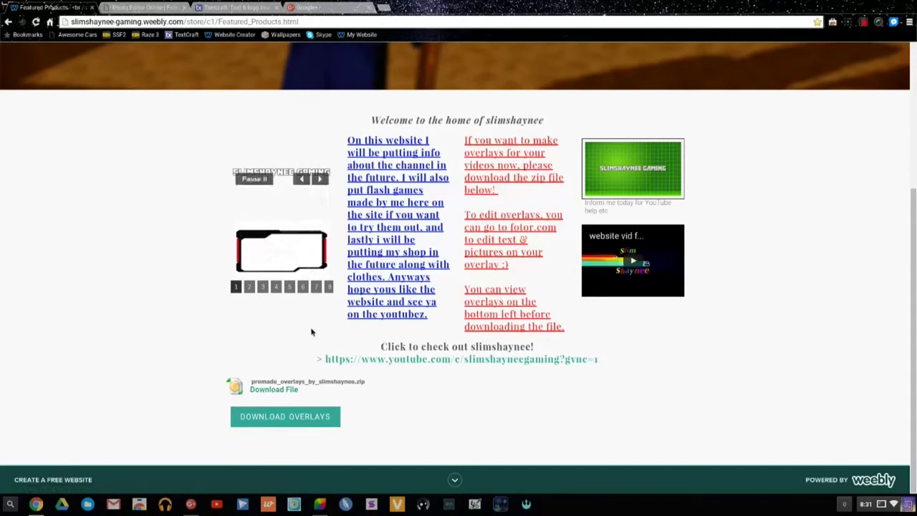
left_click(249, 288)
left_click(264, 288)
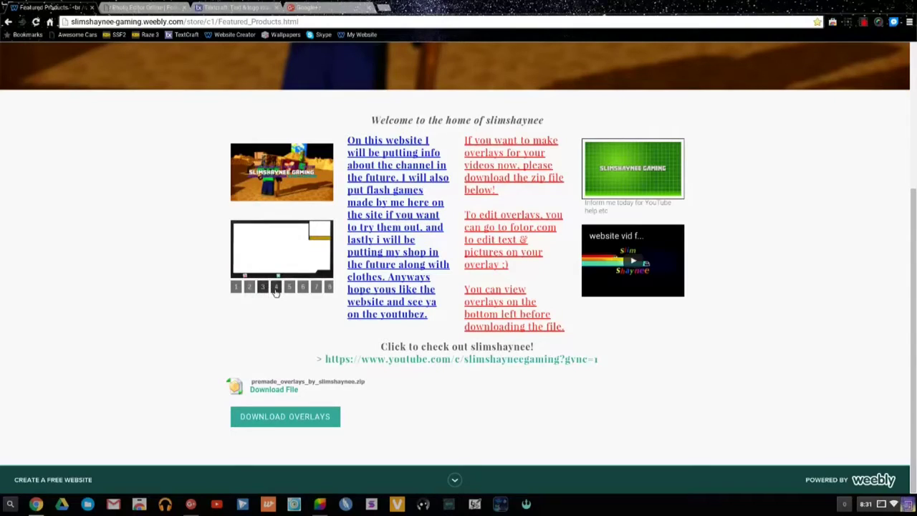
left_click(276, 287)
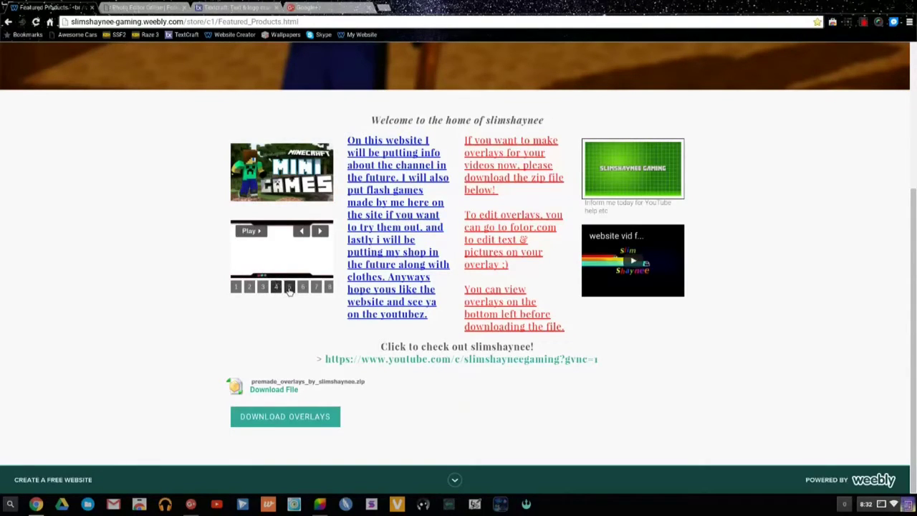
left_click(303, 289)
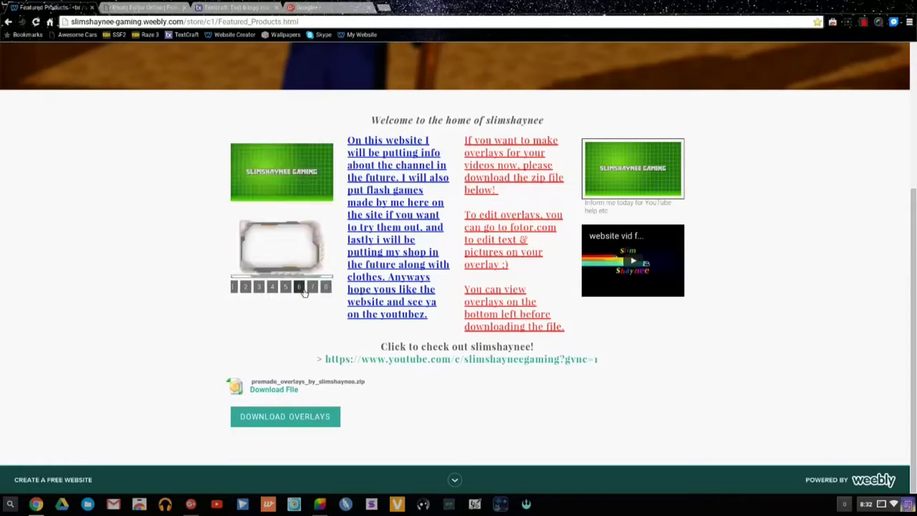
left_click(290, 288)
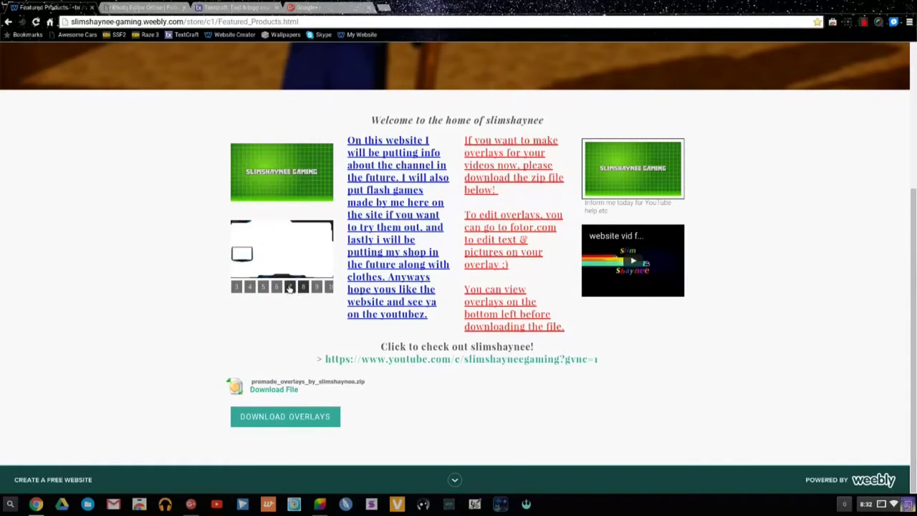
left_click(299, 292)
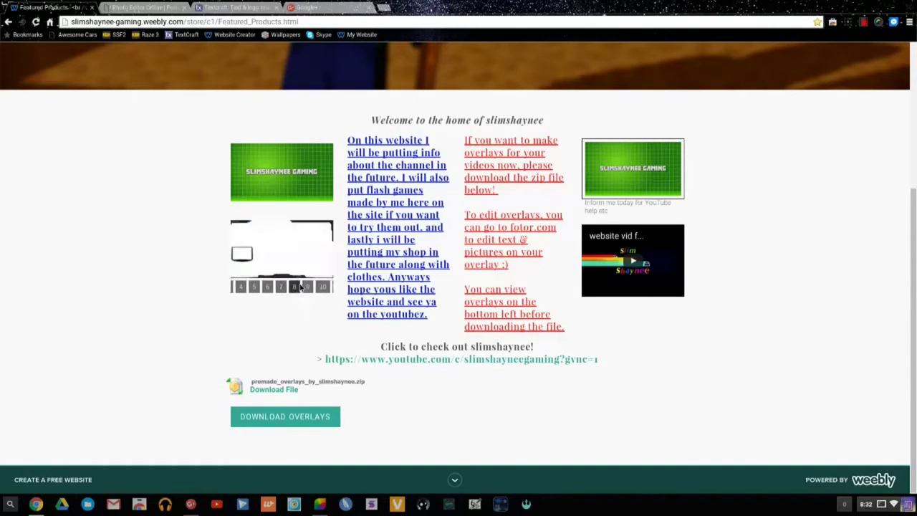
left_click(239, 287)
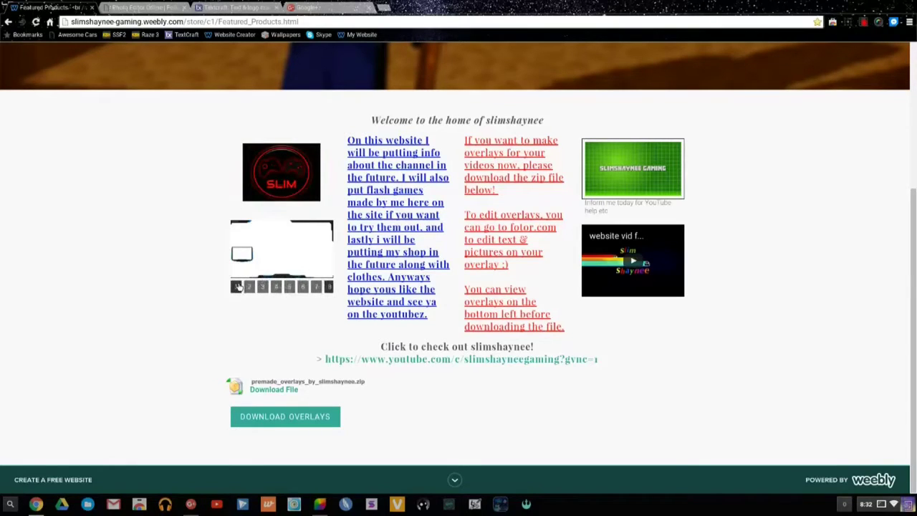
left_click(288, 291)
left_click(288, 290)
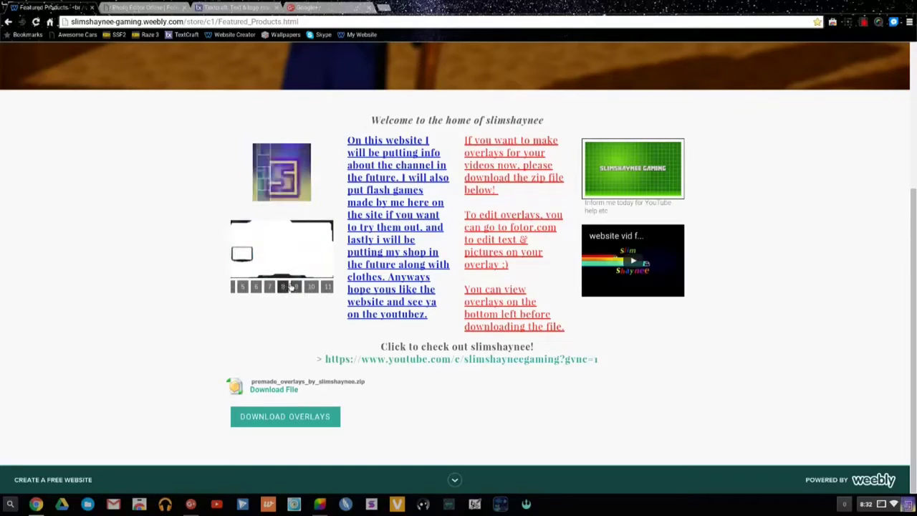
left_click(299, 287)
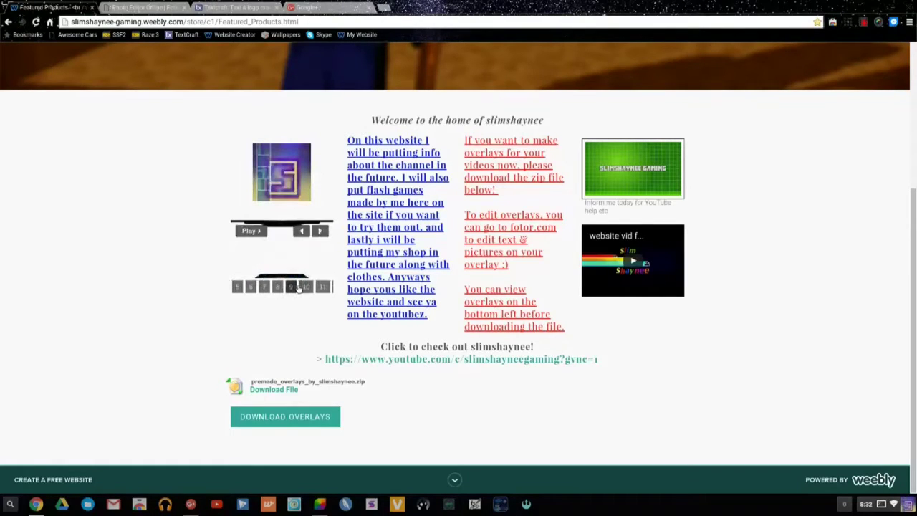
left_click(296, 288)
left_click(300, 289)
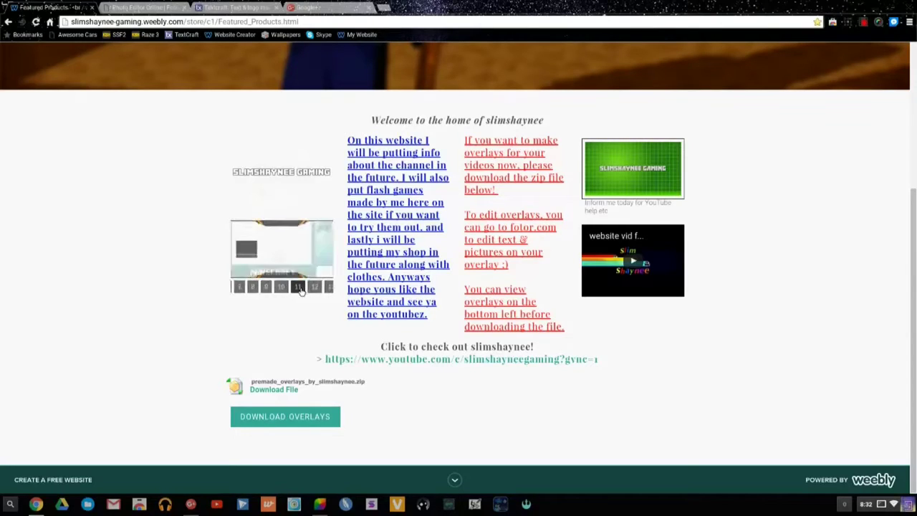
left_click(279, 287)
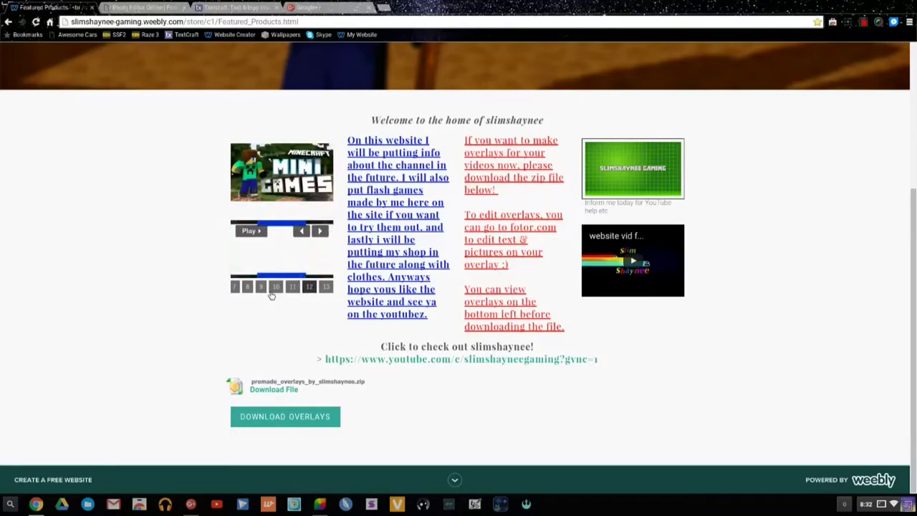
left_click(238, 287)
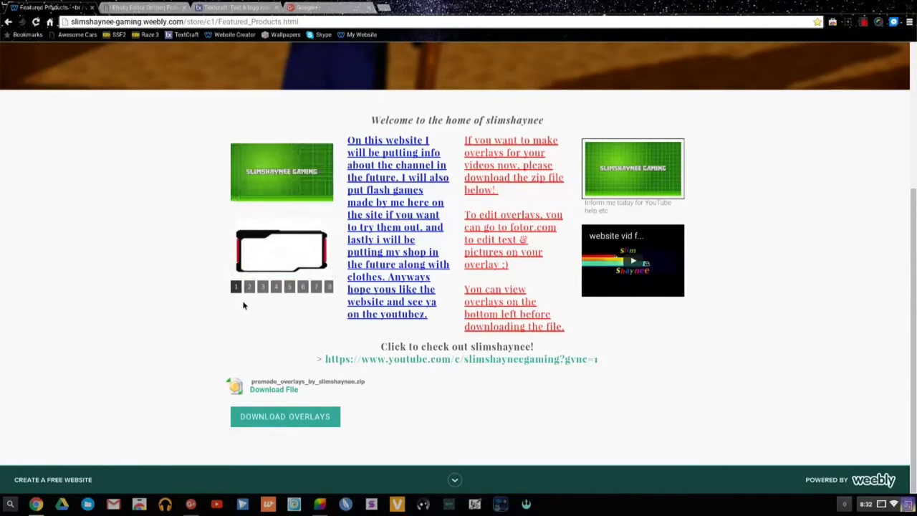
Step: Look through the premade overlays a second time, comparing designs such as numbers 4, 5 and 8 with overlay 1
left_click(249, 287)
left_click(262, 286)
left_click(276, 287)
left_click(289, 288)
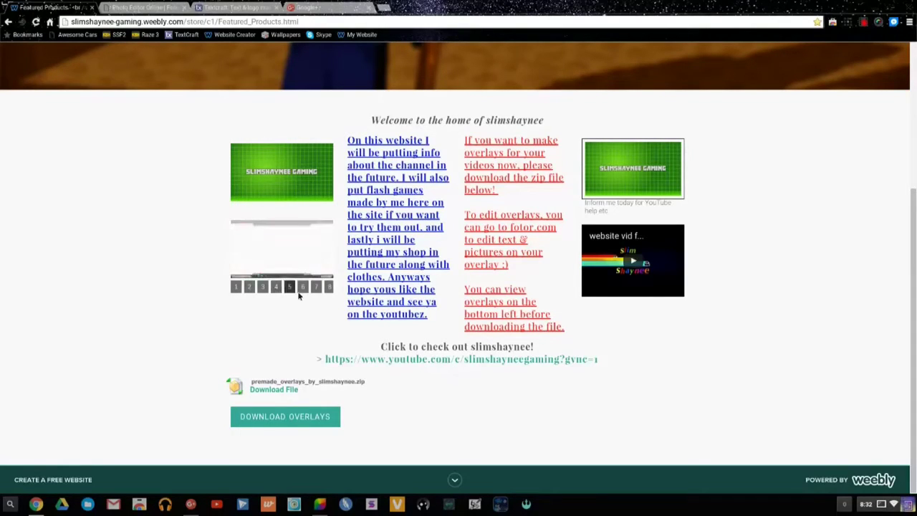
left_click(270, 287)
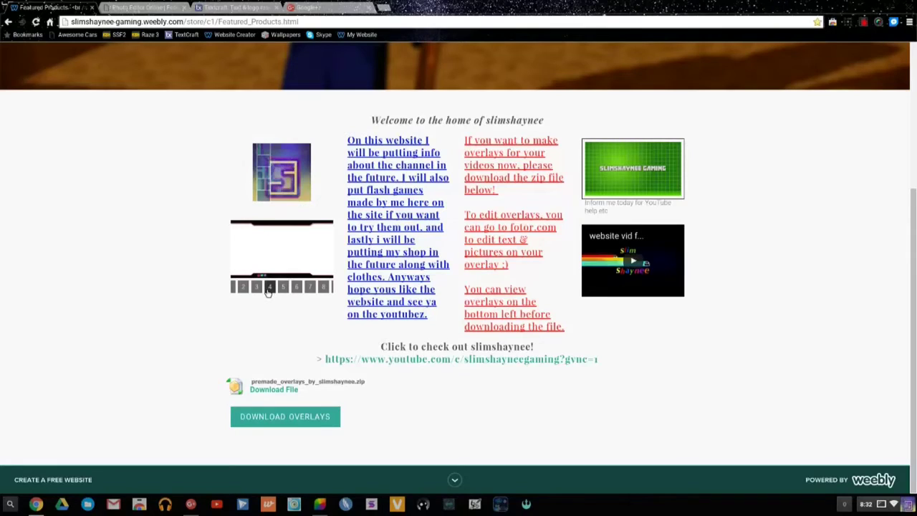
mouse_move(312, 247)
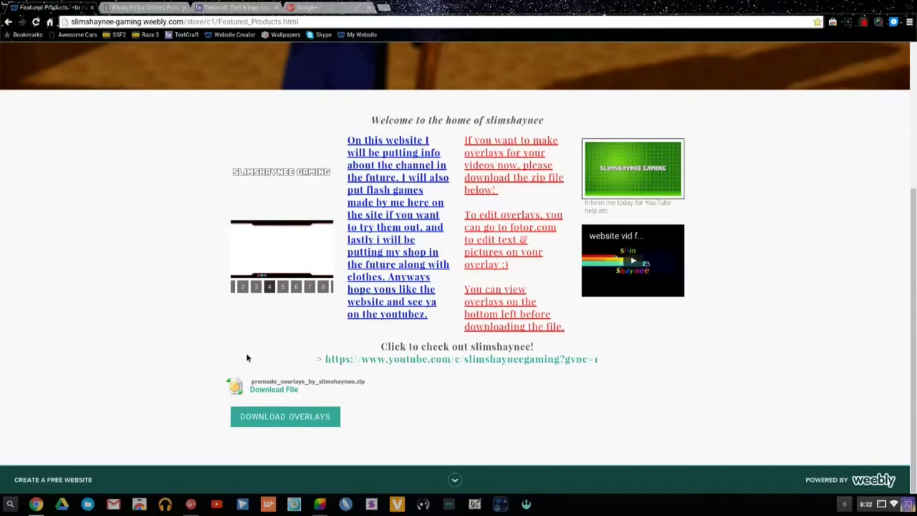
mouse_move(273, 273)
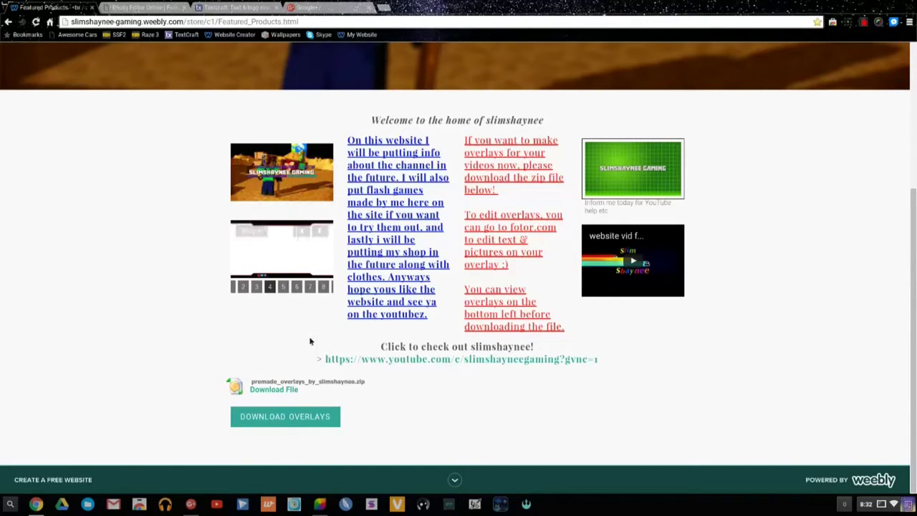
left_click(237, 287)
left_click(302, 289)
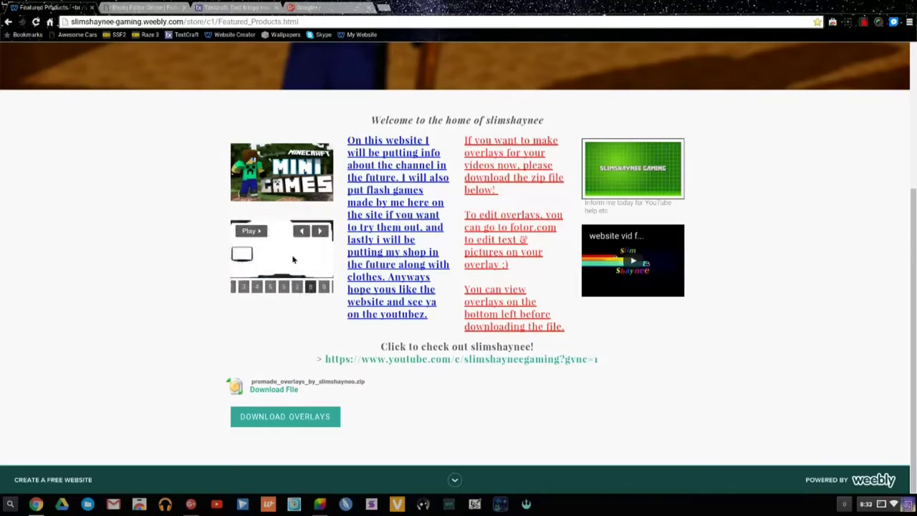
left_click(236, 287)
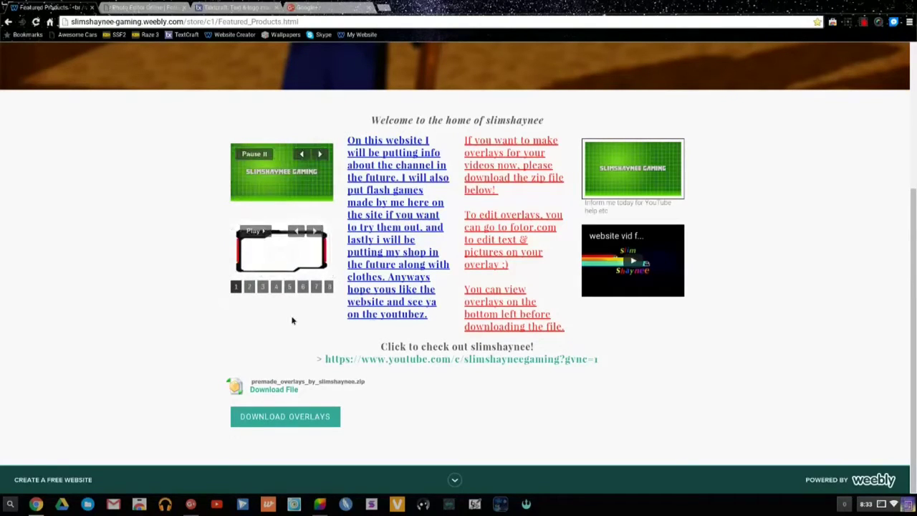
left_click(273, 287)
left_click(236, 286)
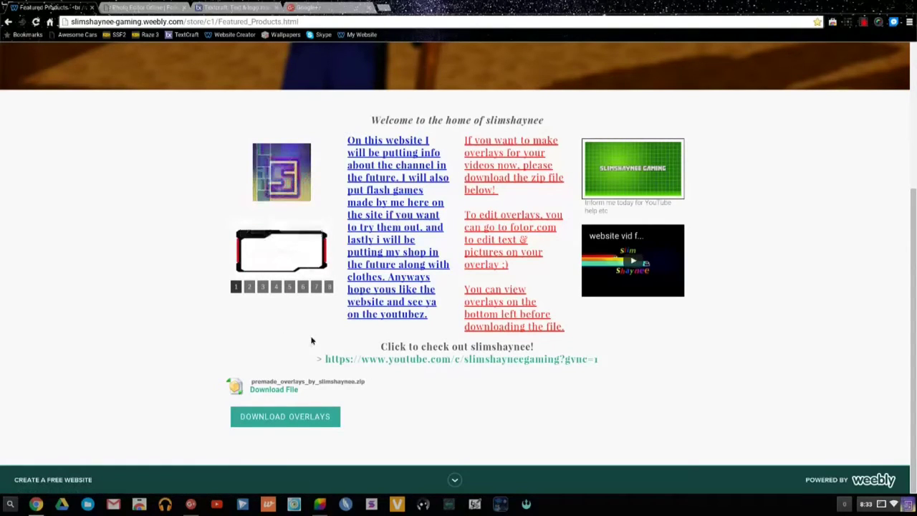
left_click(305, 286)
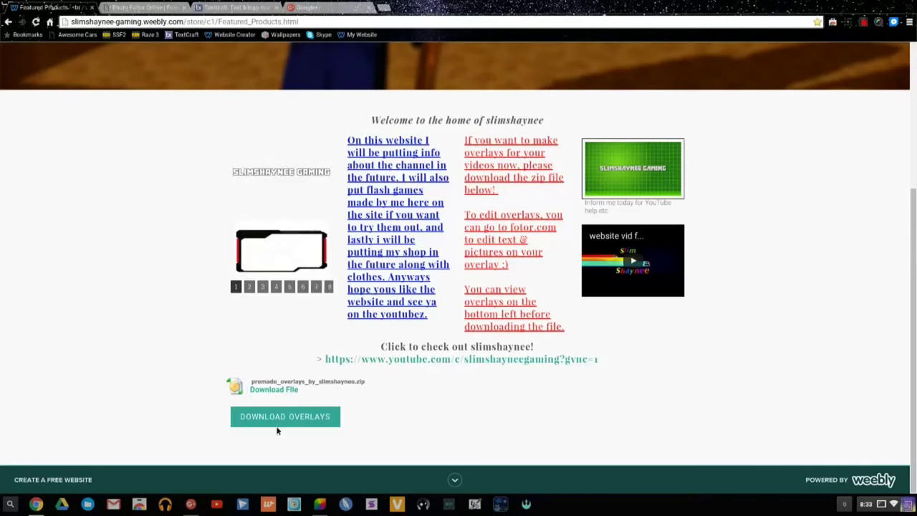
Step: Download premade_overlays_by_slimshaynee.zip from the website and dismiss the download bar
left_click(289, 392)
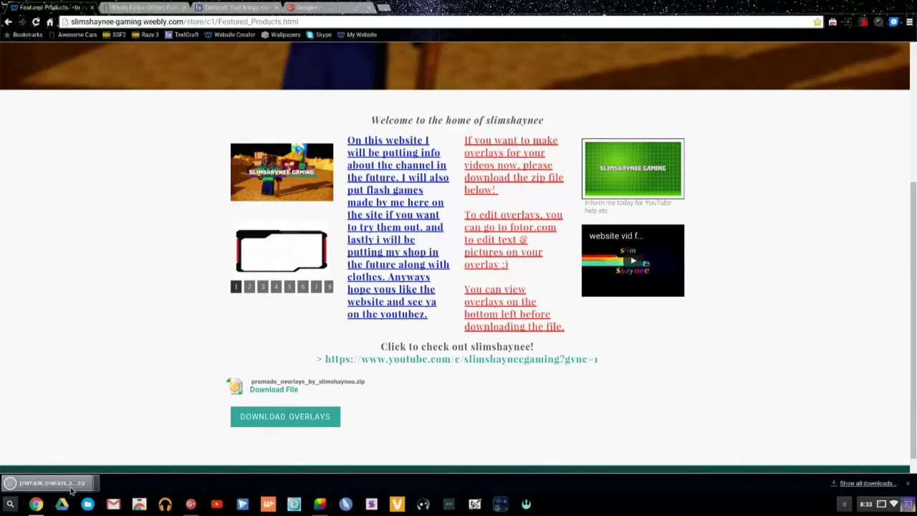
left_click(908, 484)
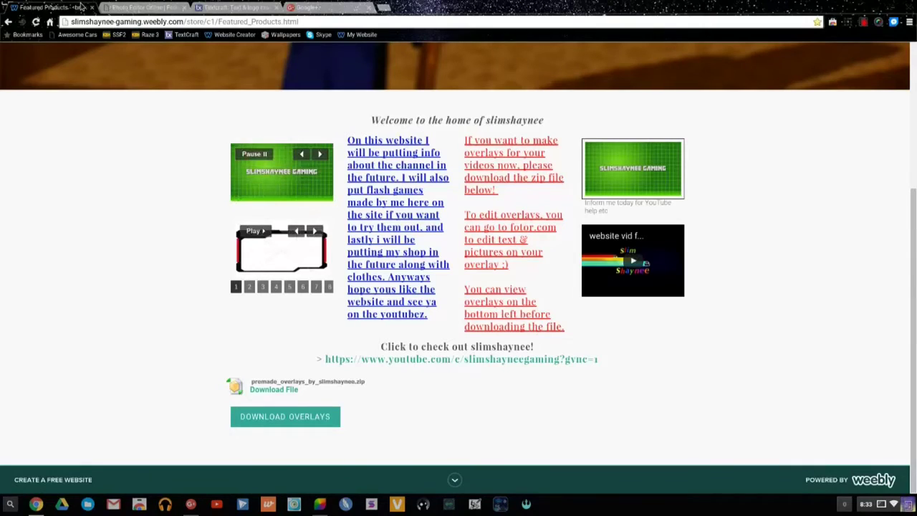
Step: Close the Featured Products website, leaving the Fotor photo editor showing, and open the Downloads folder in the Files app
left_click(91, 9)
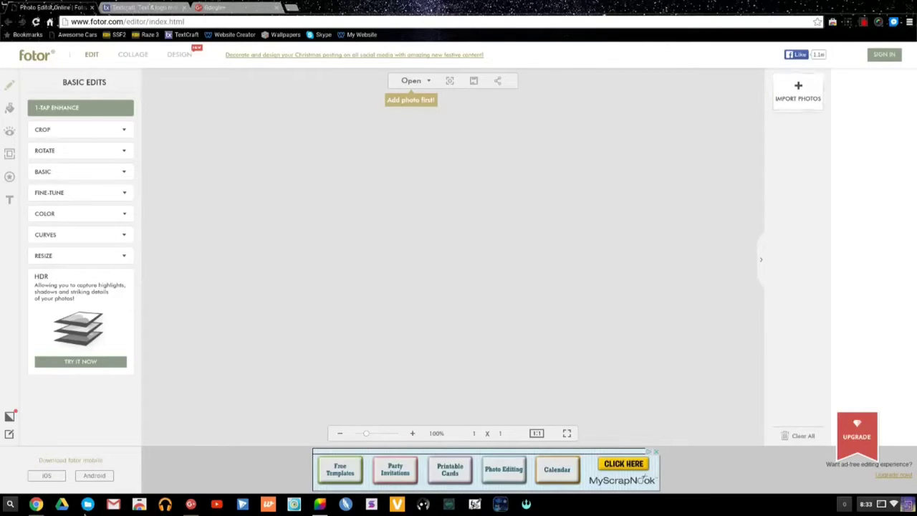
left_click(88, 505)
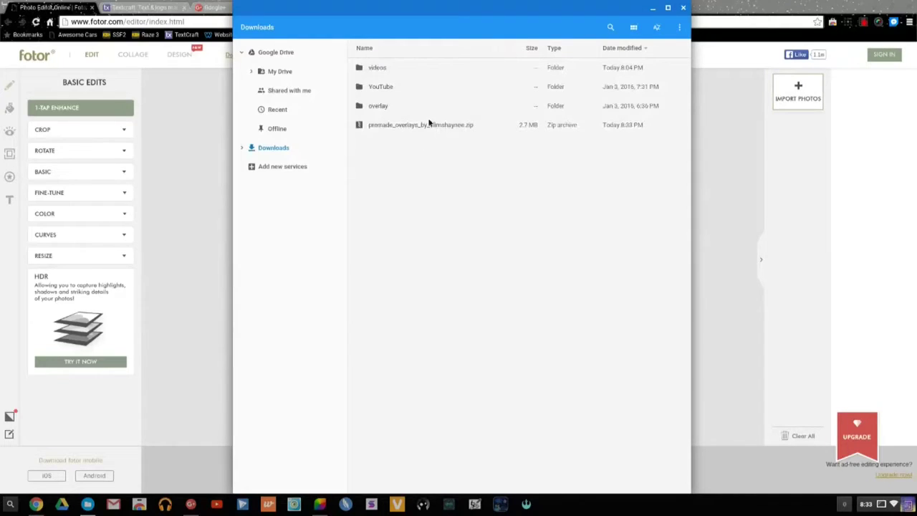
Step: Open premade_overlays_by_slimshaynee.zip and copy its "premade overlays by slimshaynee" folder into Downloads, returning to the Downloads folder
left_click(430, 126)
right_click(431, 129)
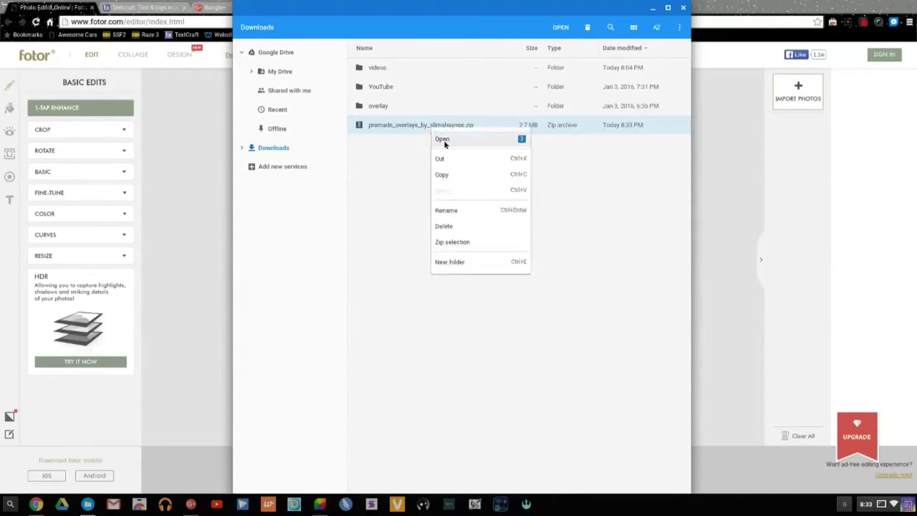
left_click(448, 140)
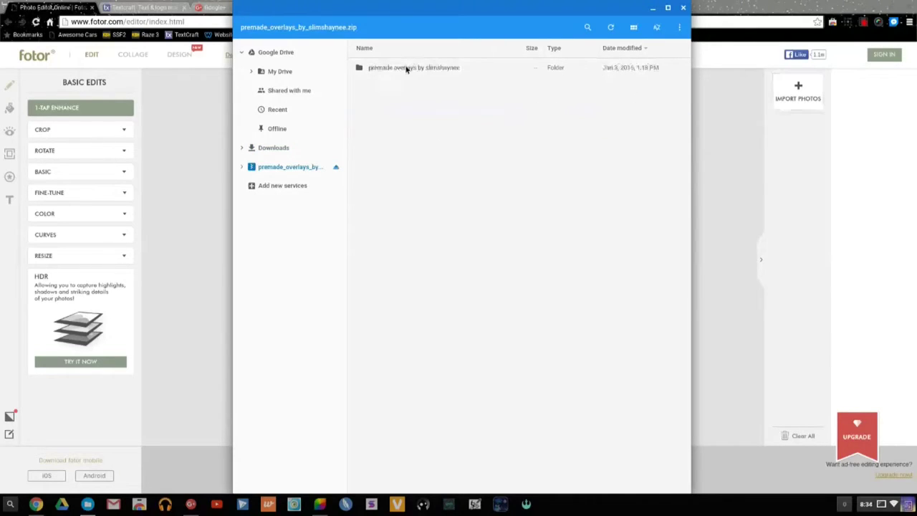
left_click_drag(439, 69, 291, 151)
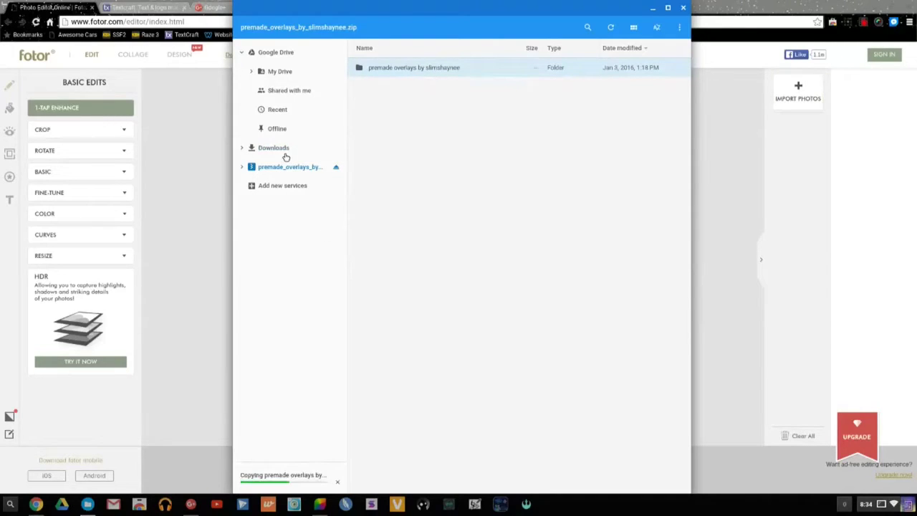
left_click(285, 149)
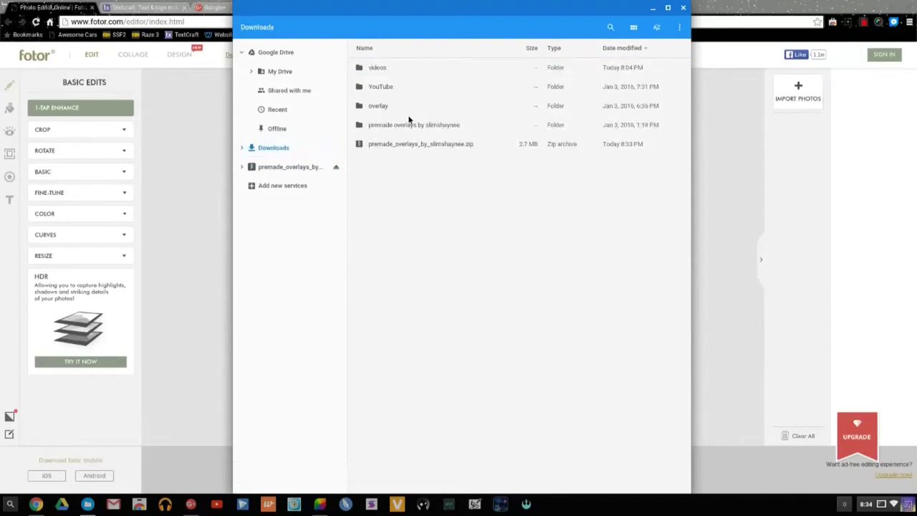
Step: Delete premade_overlays_by_slimshaynee.zip from the Downloads folder and close the Files window
left_click(470, 150)
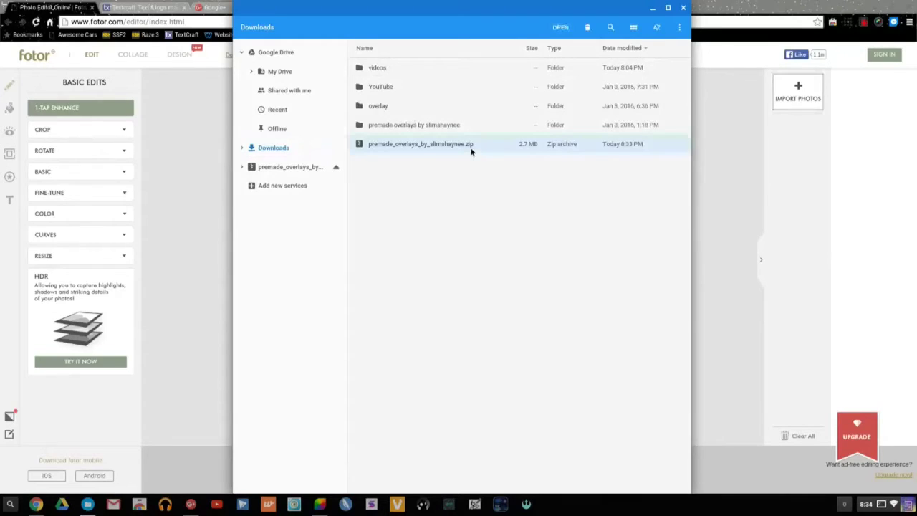
left_click(560, 245)
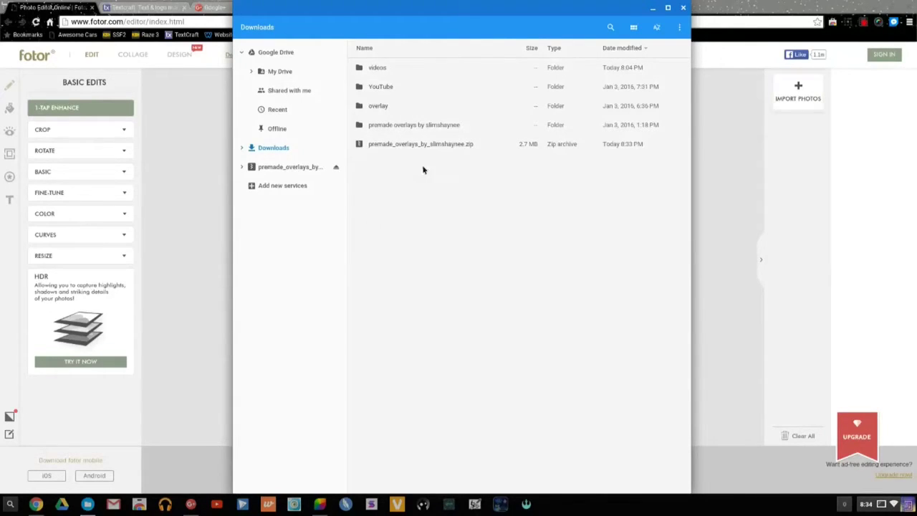
left_click(474, 146)
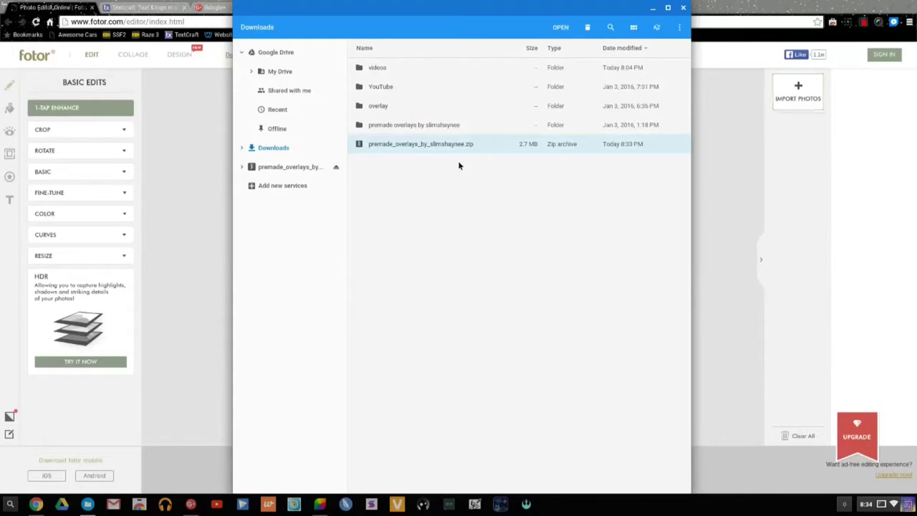
left_click(395, 126)
left_click(429, 199)
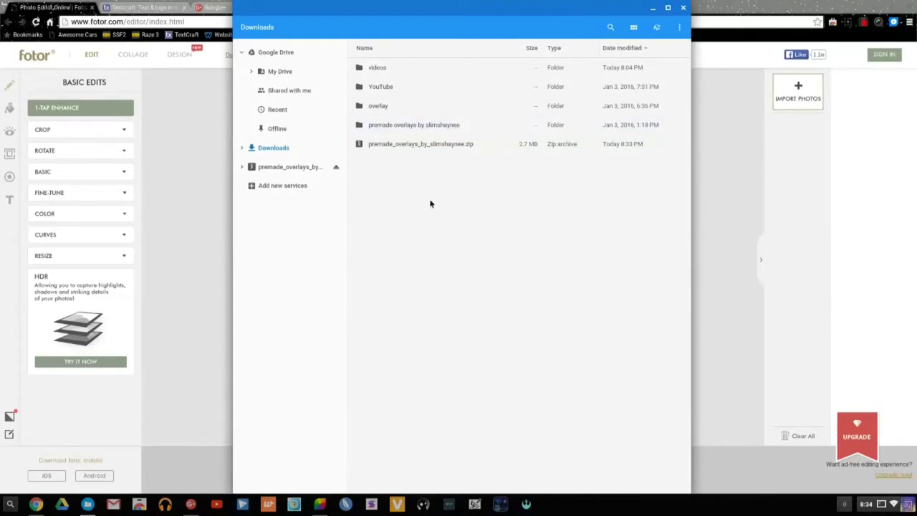
left_click(454, 146)
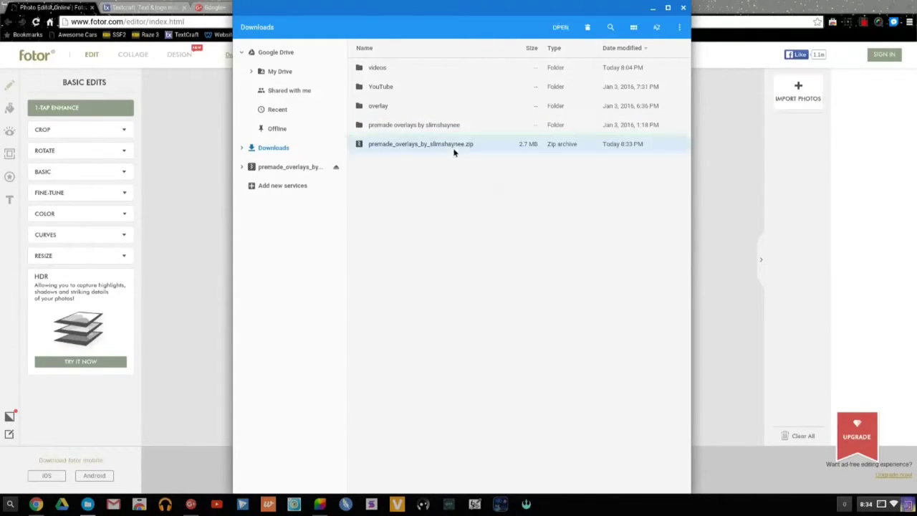
key("Delete")
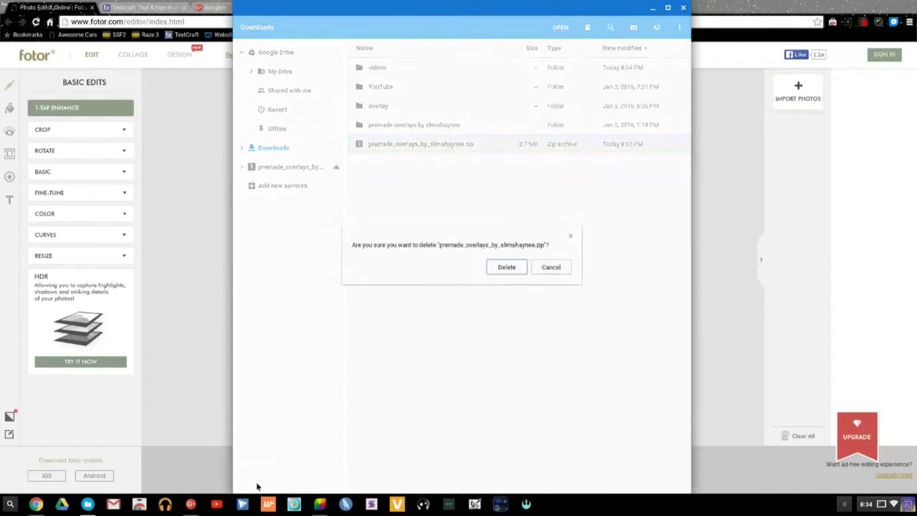
left_click(505, 268)
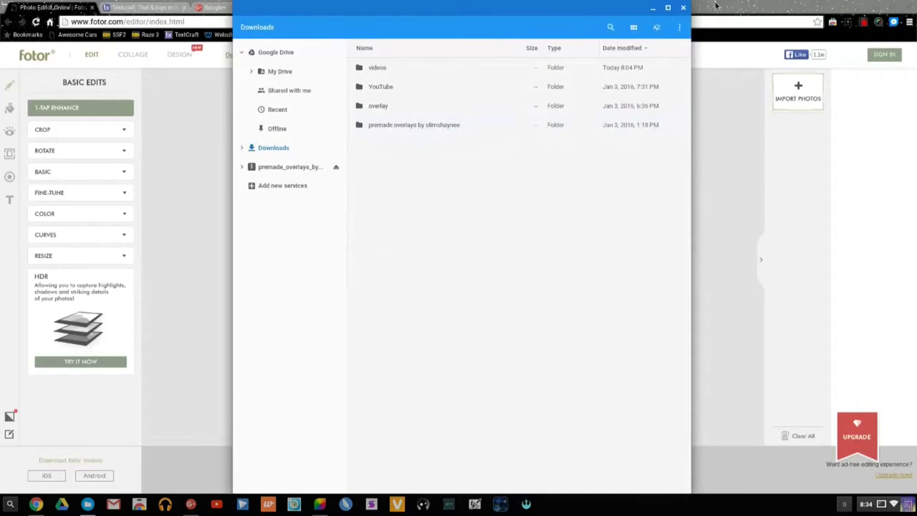
left_click(684, 7)
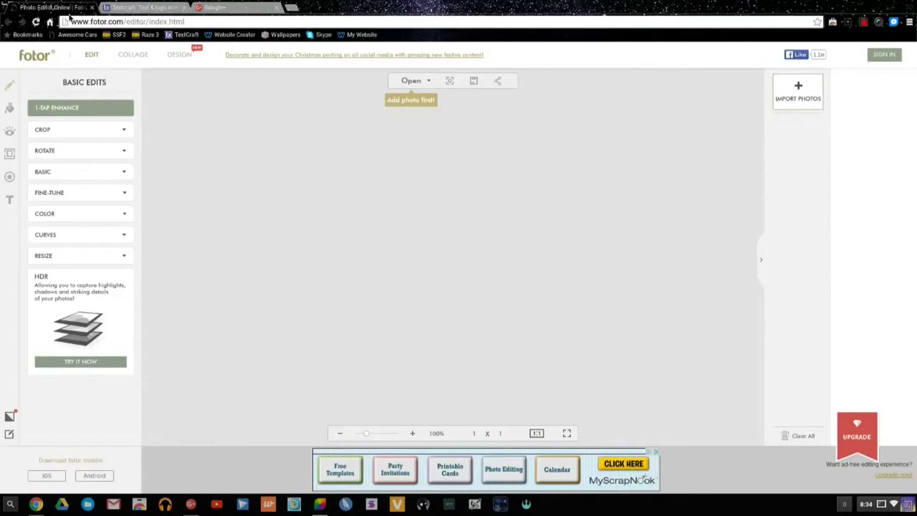
Step: Start a custom blank design in Fotor and set its canvas size to 1920x1080
left_click_drag(69, 21, 185, 22)
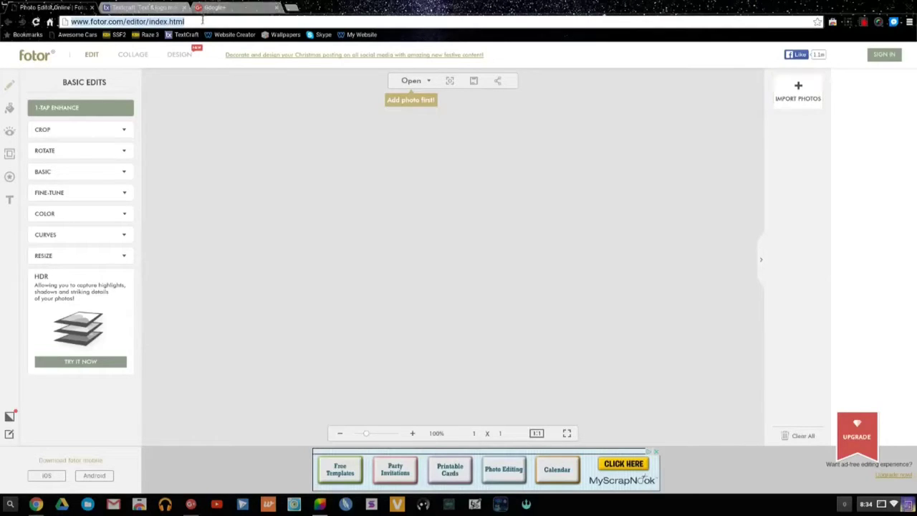
left_click(227, 72)
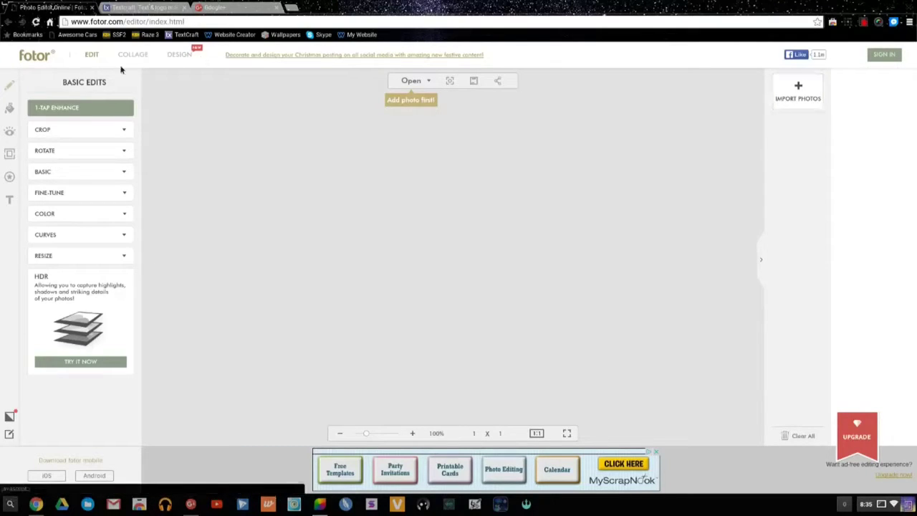
left_click(180, 59)
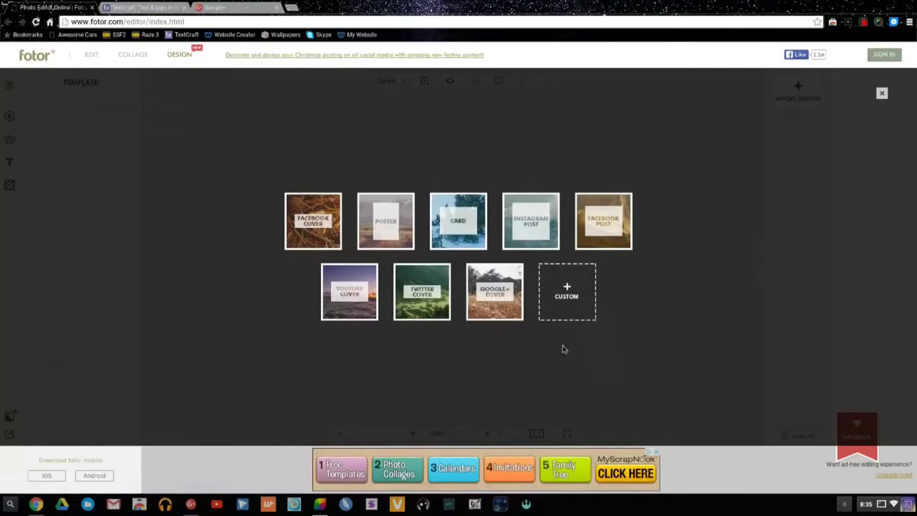
left_click(572, 294)
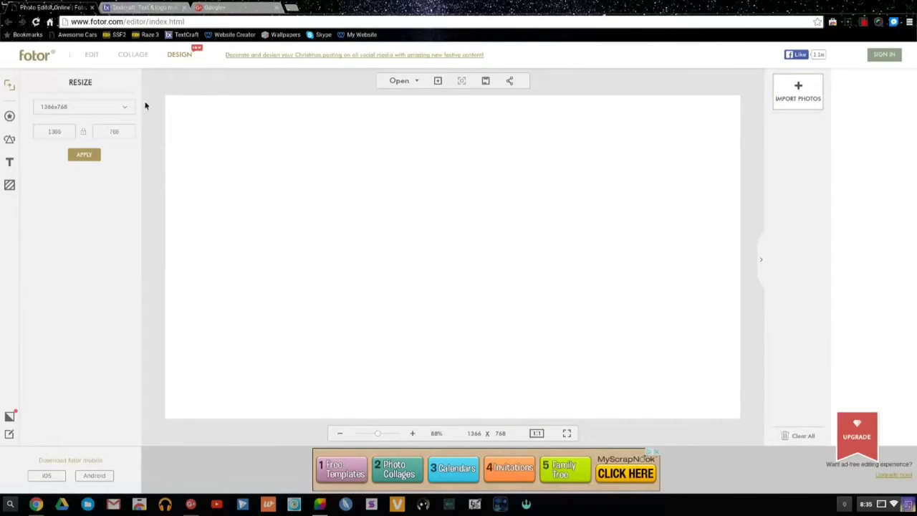
left_click(128, 109)
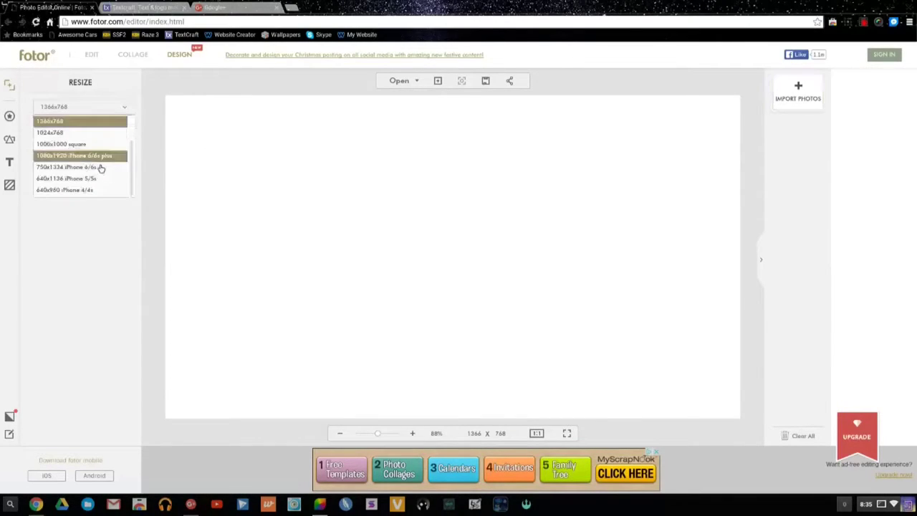
scroll(102, 173, "up", 2)
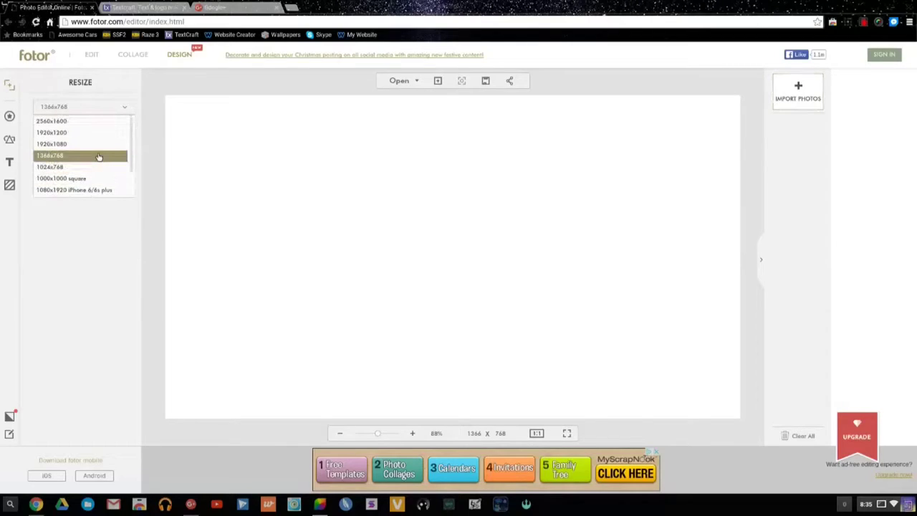
left_click(85, 147)
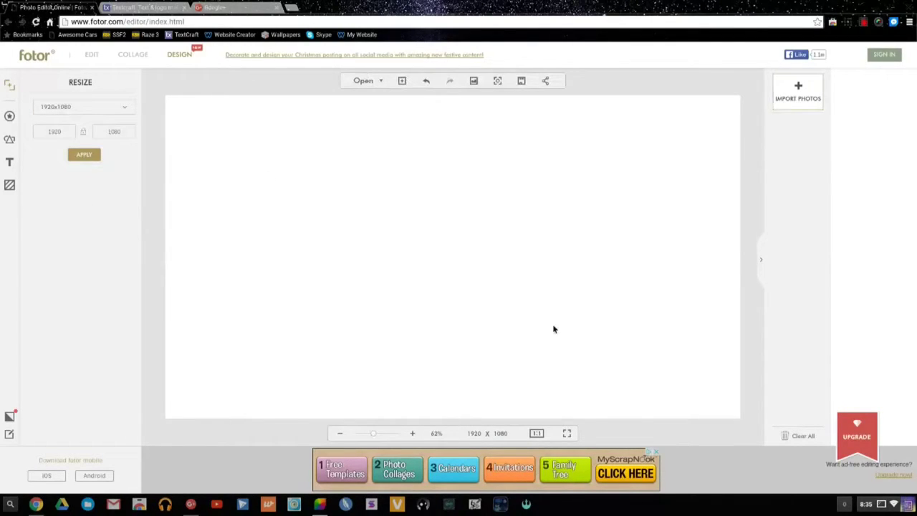
Step: Import overlay 6.png from the "premade overlays by slimshaynee" folder onto the blank canvas
left_click_drag(373, 434, 371, 436)
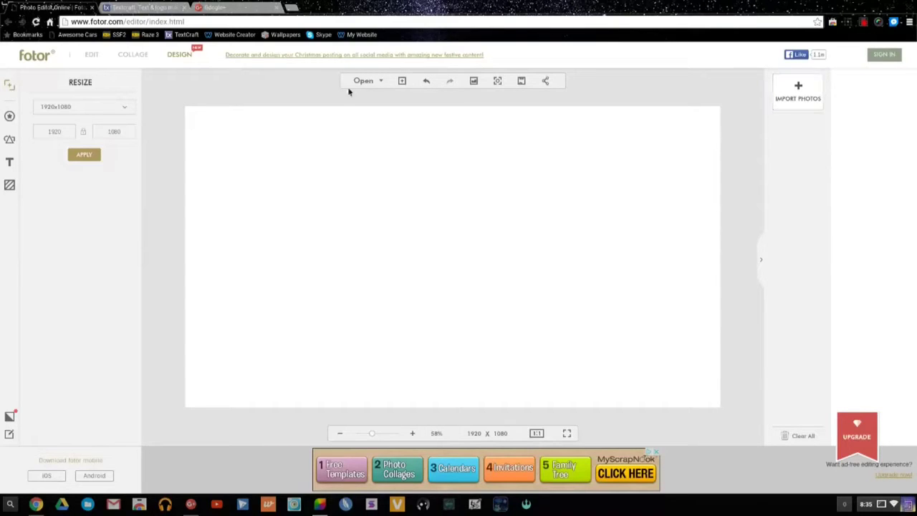
left_click(374, 82)
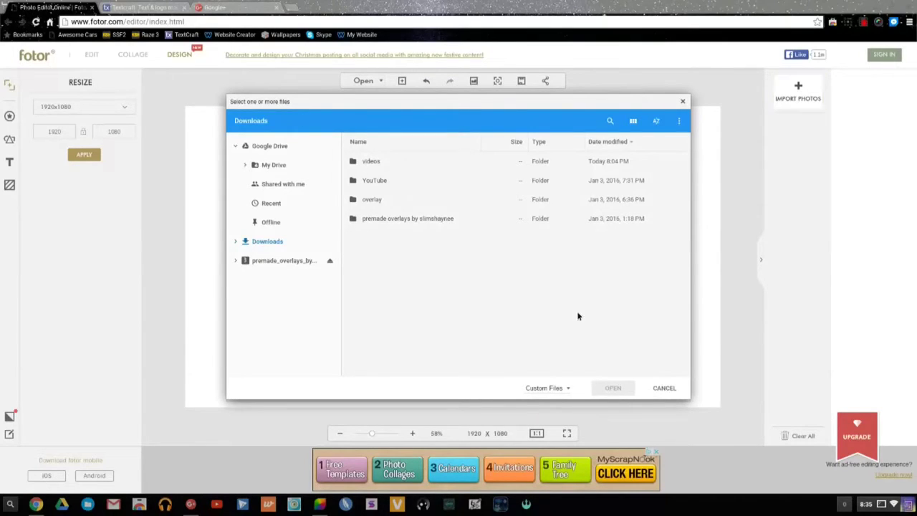
double_click(392, 219)
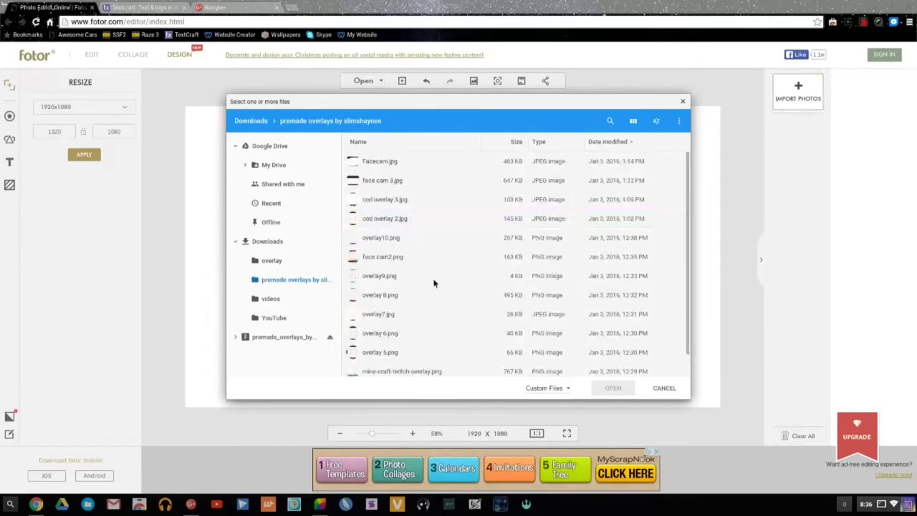
scroll(420, 304, "down", 1)
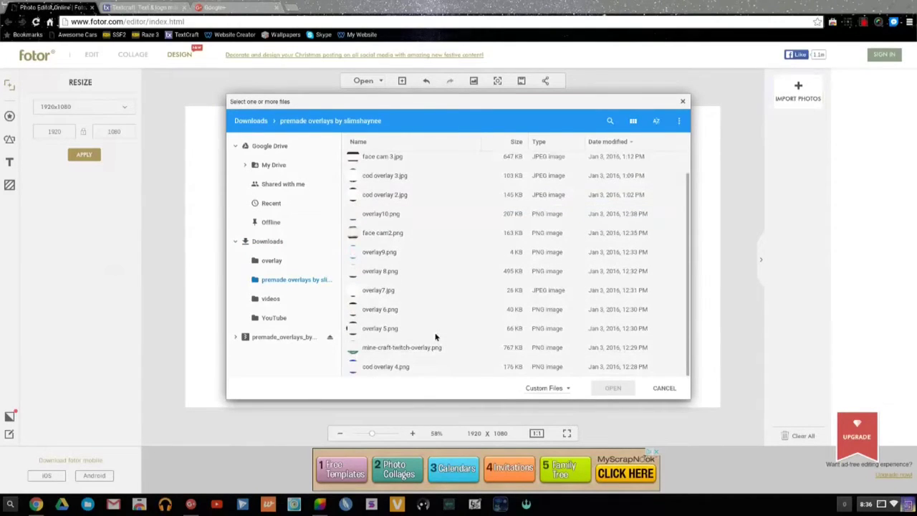
left_click(401, 313)
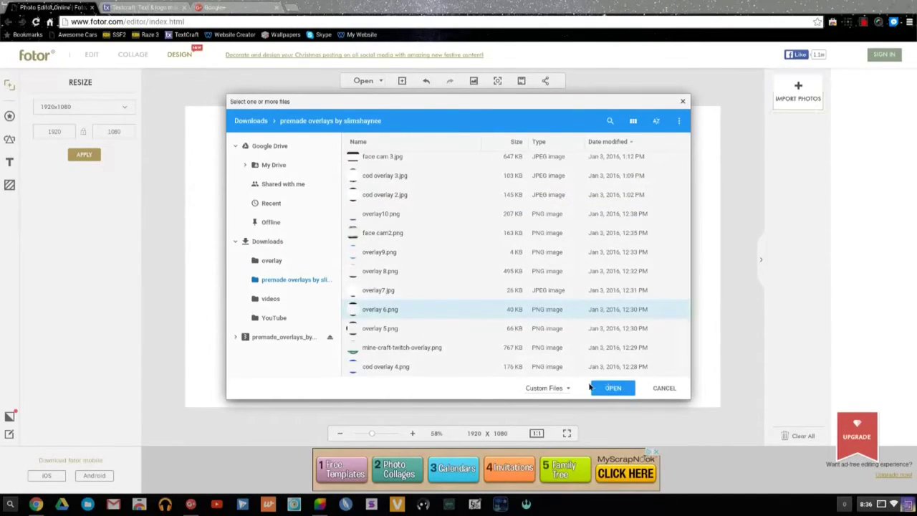
left_click(613, 387)
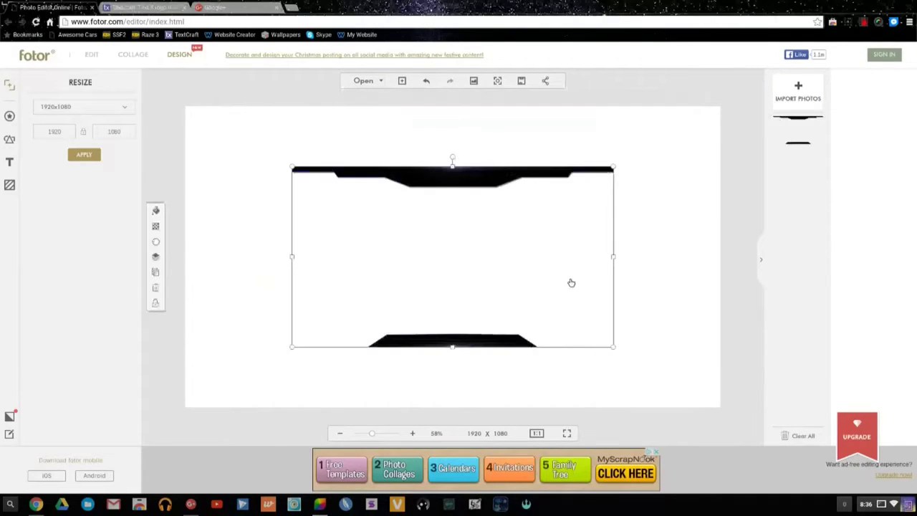
Step: Stretch the imported overlay to the edges of the 1920x1080 canvas on all four sides and deselect it
left_click_drag(292, 169, 180, 121)
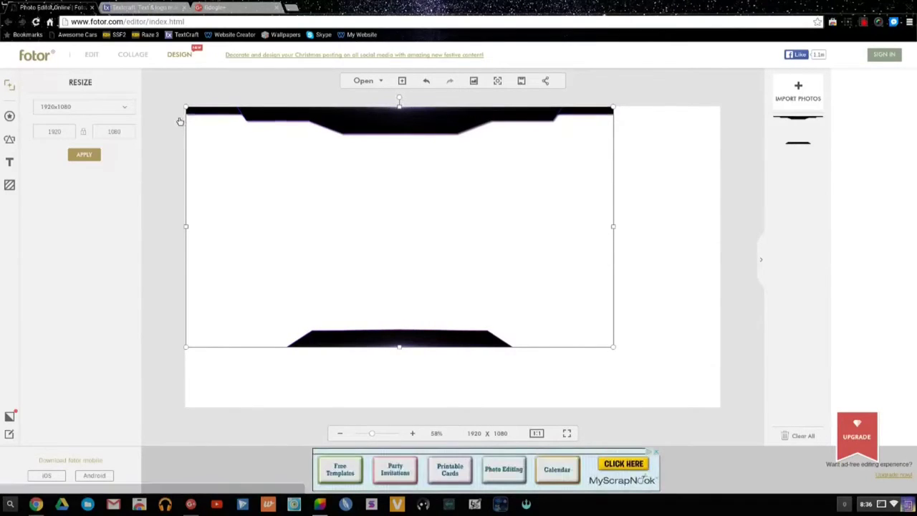
left_click_drag(185, 226, 184, 226)
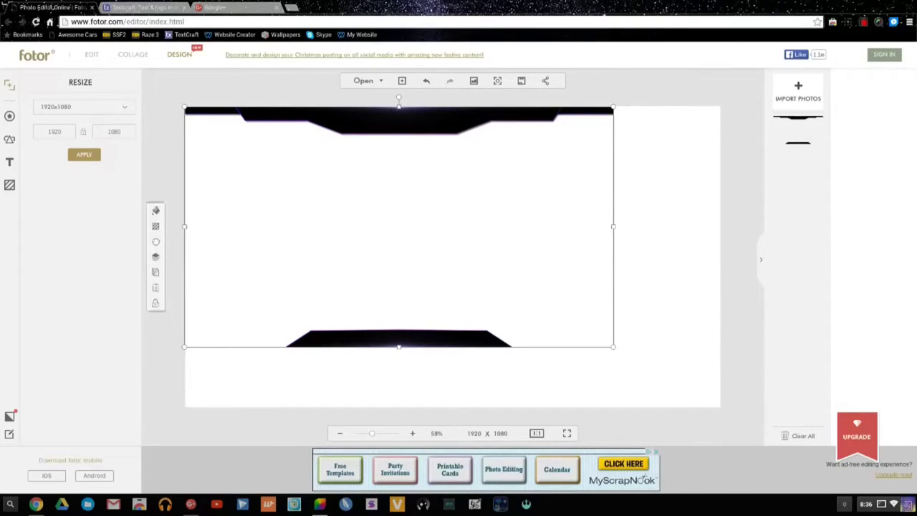
left_click_drag(184, 227, 184, 226)
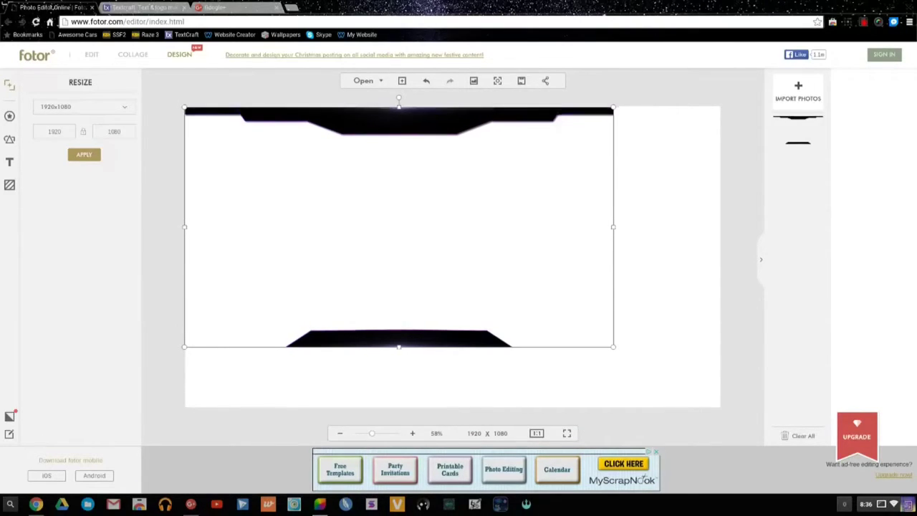
left_click_drag(399, 108, 399, 106)
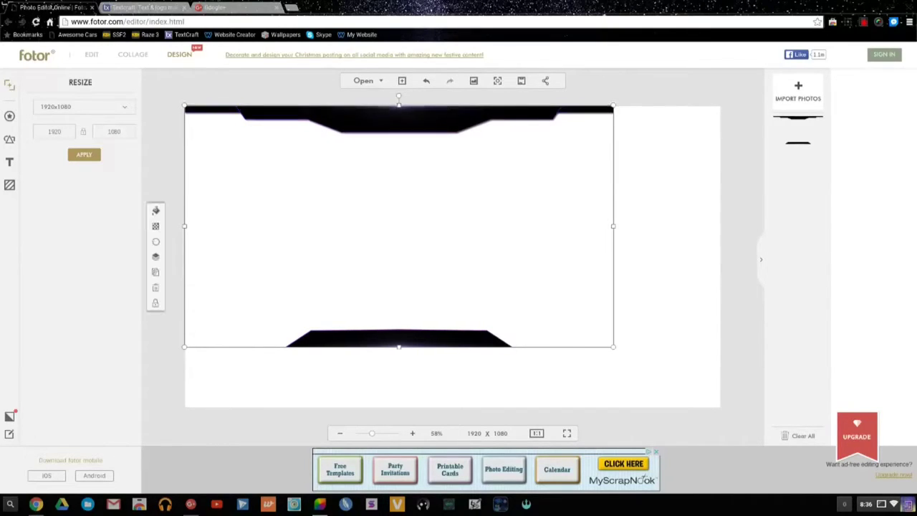
left_click_drag(613, 226, 721, 226)
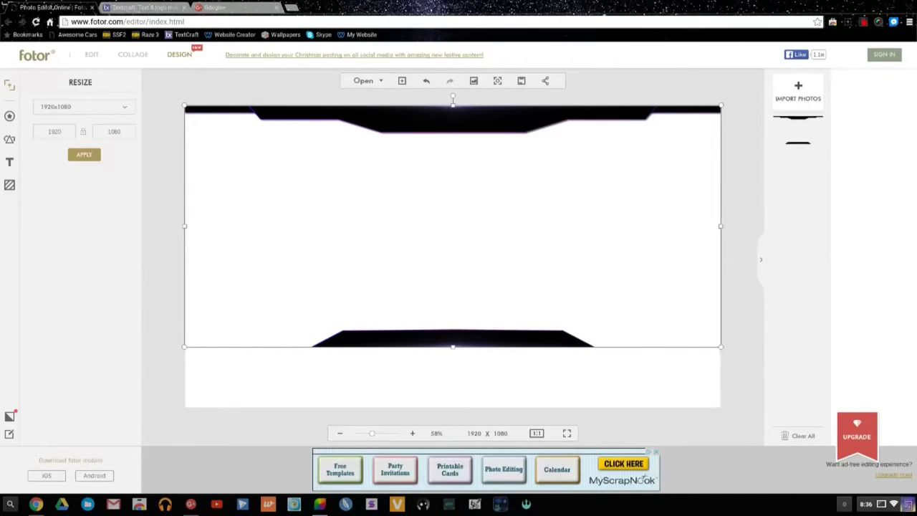
left_click_drag(453, 347, 452, 407)
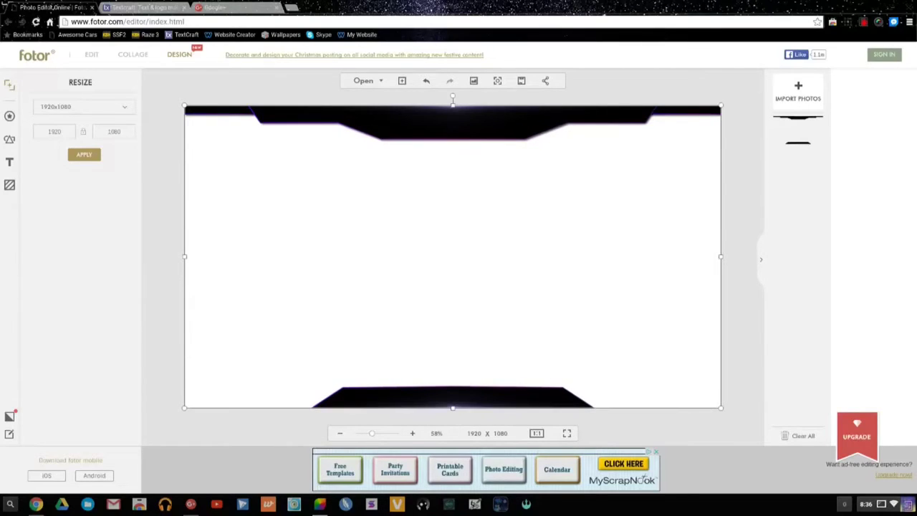
left_click(567, 433)
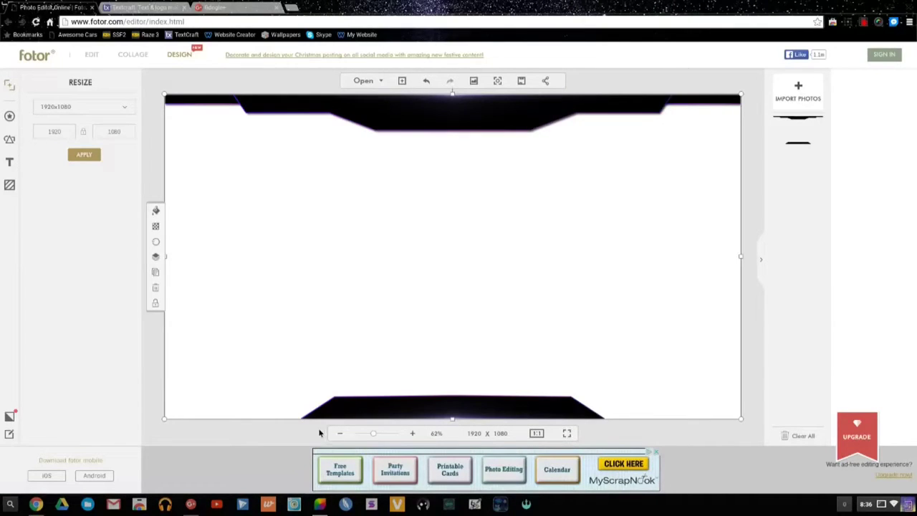
left_click(267, 440)
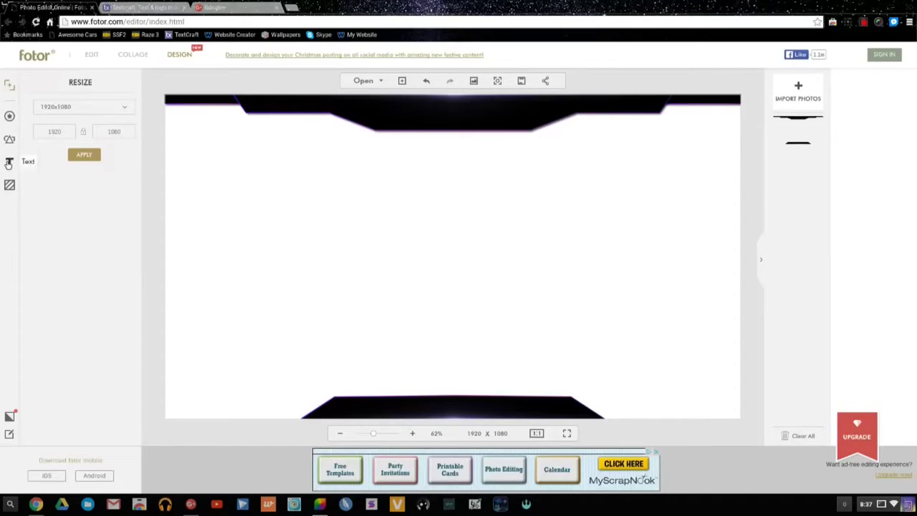
Step: View the textcraft.net text generator and its address, and return to the Fotor design
left_click(125, 7)
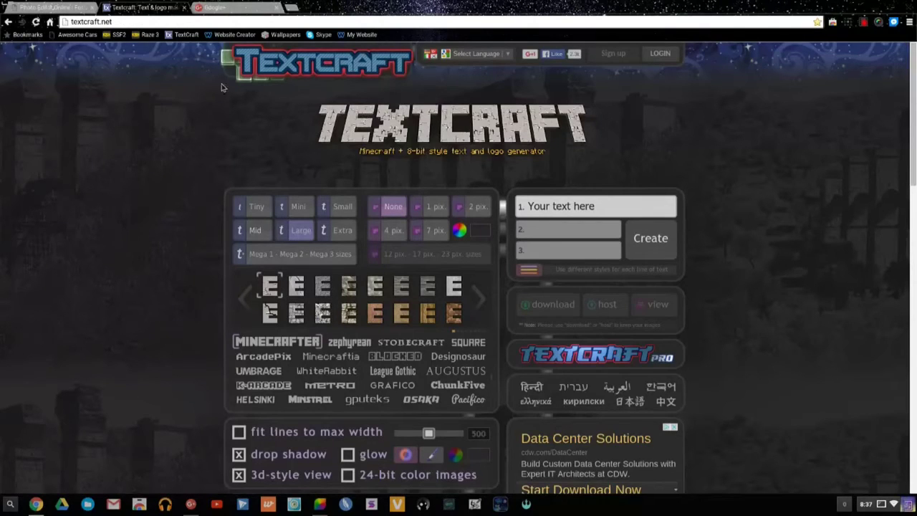
left_click(120, 21)
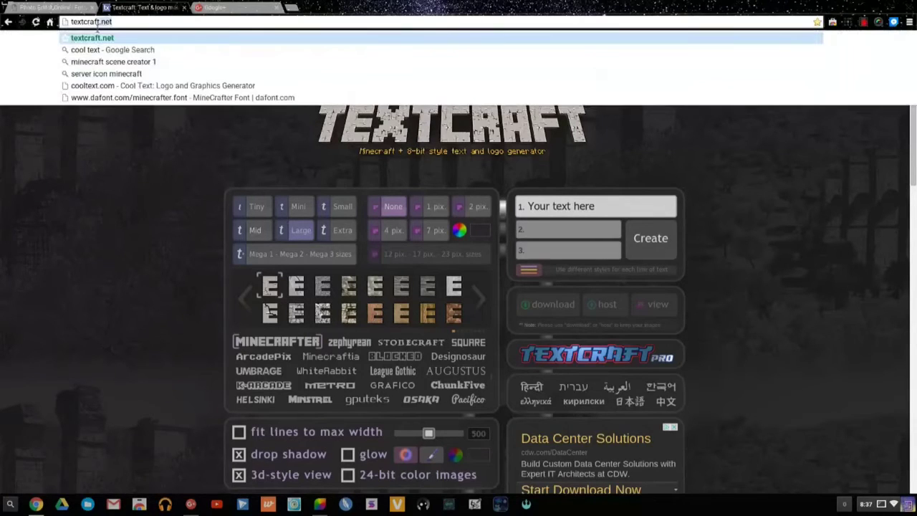
left_click(137, 184)
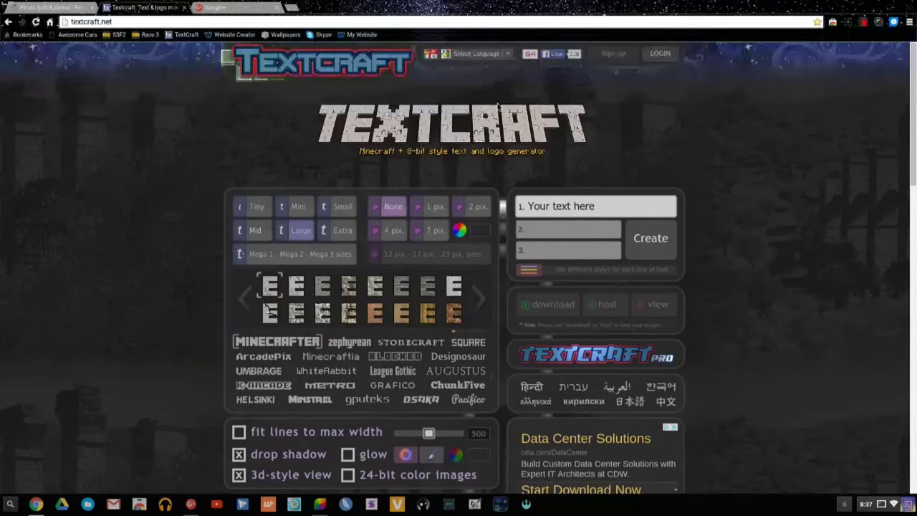
left_click(64, 7)
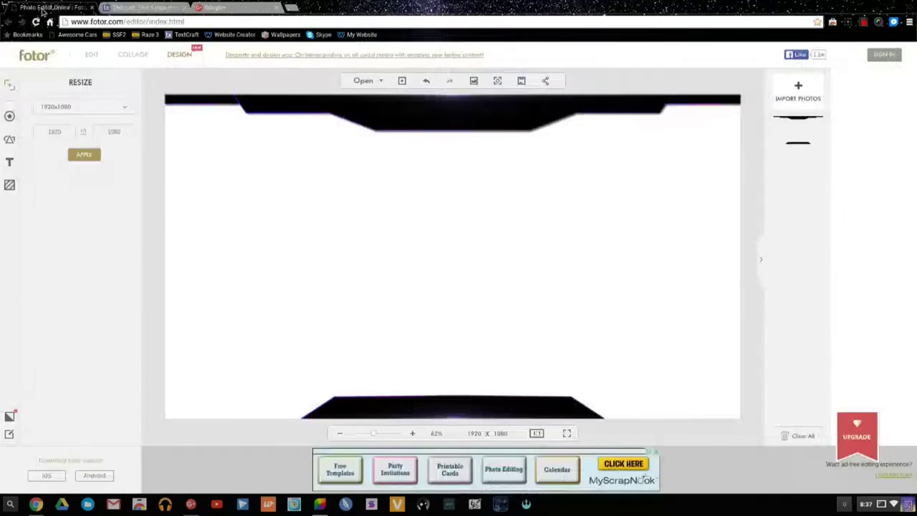
Step: Add a text box reading "Subscribe Today" to the canvas
left_click(10, 164)
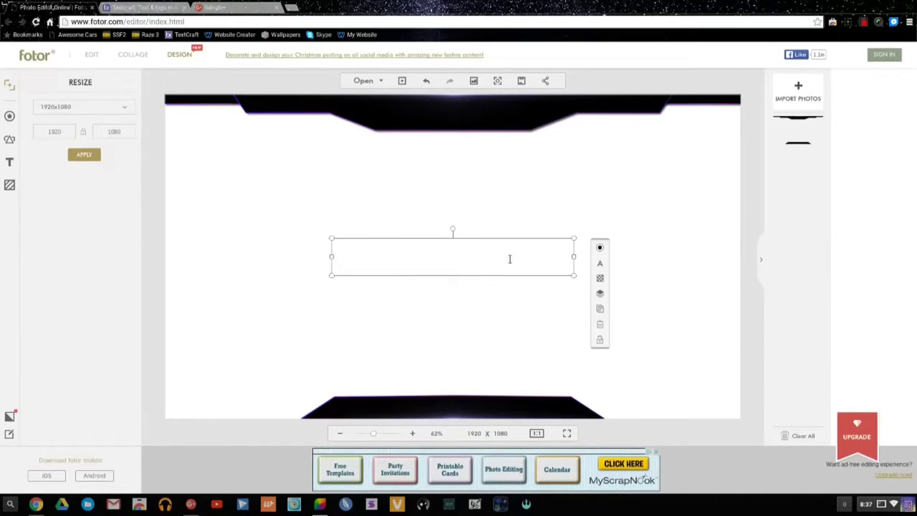
type("F")
key("BackSpace")
type("Subsci")
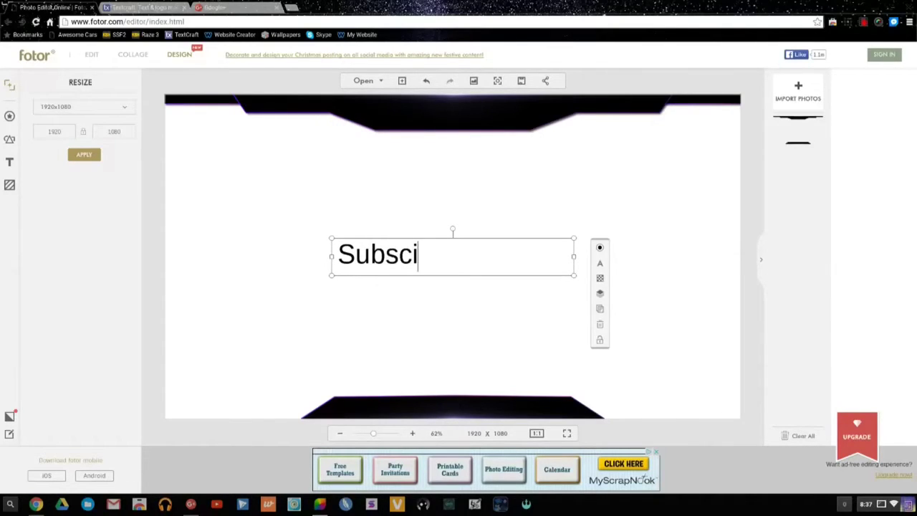
type("br")
key("BackSpace")
type("e")
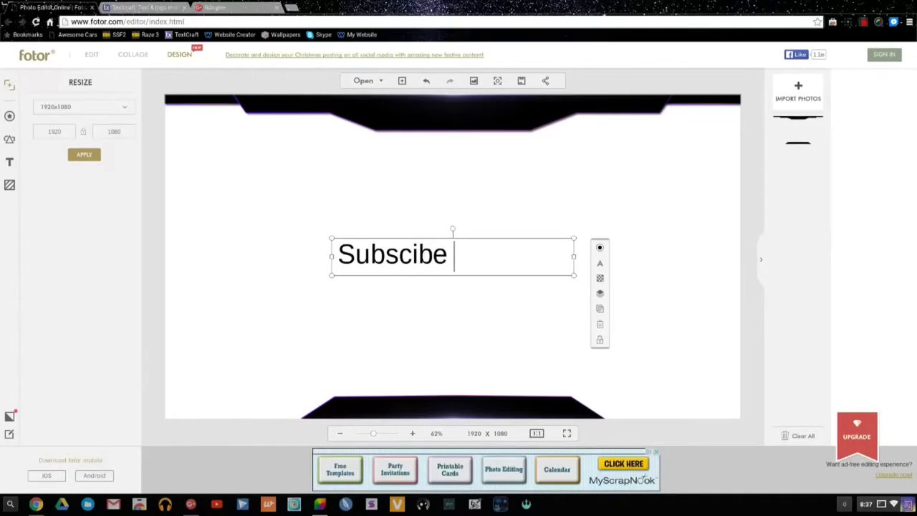
key("BackSpace")
key("BackSpace")
key("BackSpace")
key("BackSpace")
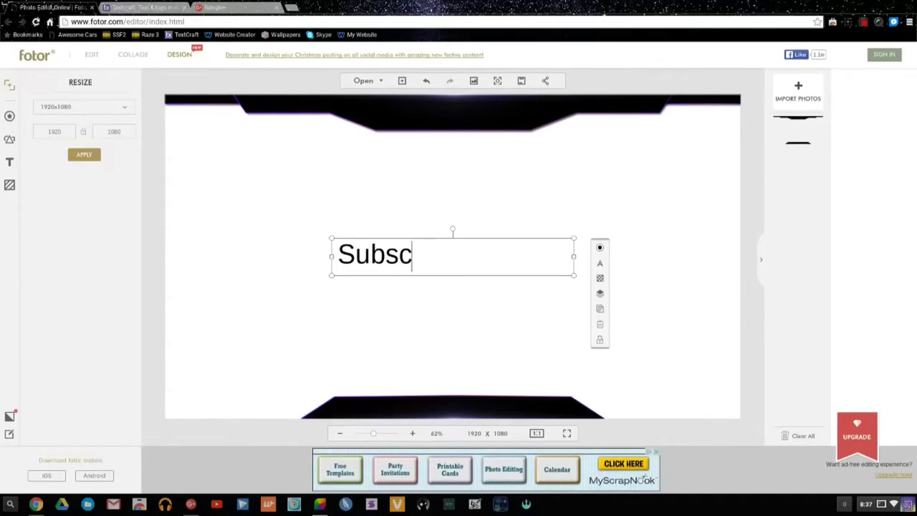
type("ribe ")
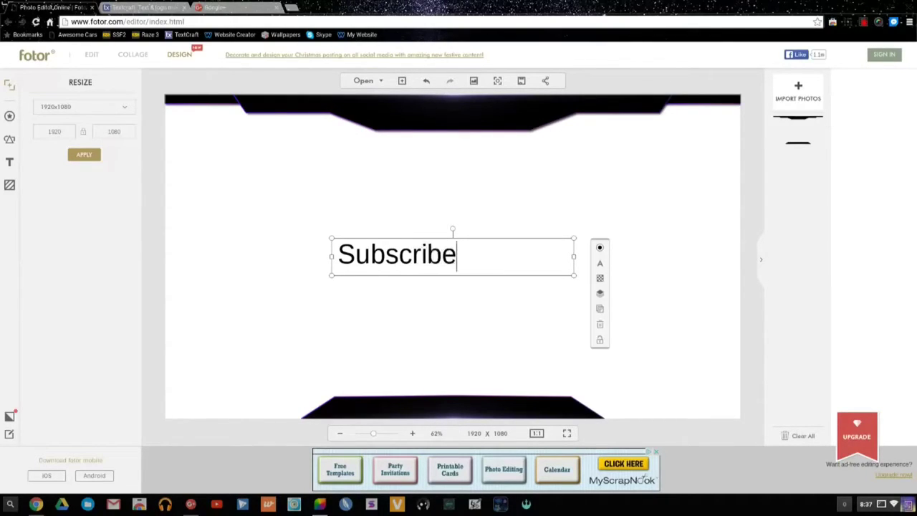
type("Today")
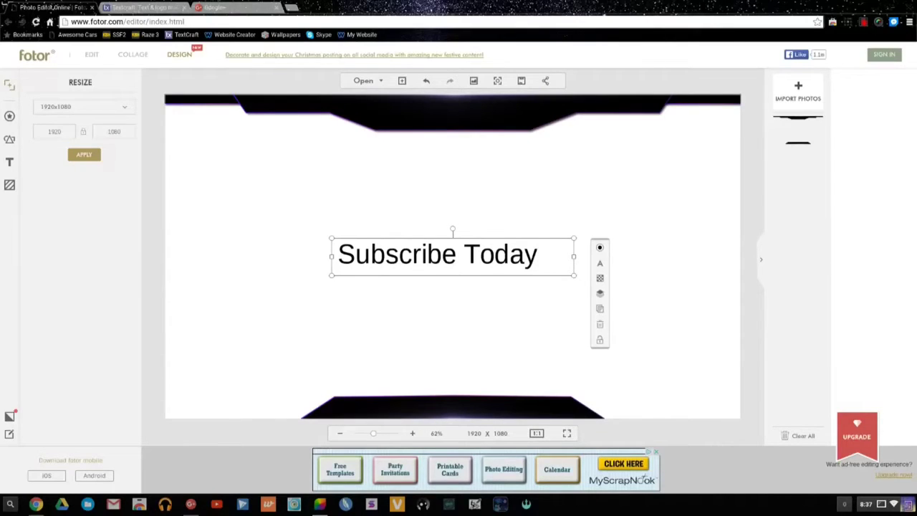
Step: Color the whole "Subscribe Today" text purple (7030A0)
left_click(600, 248)
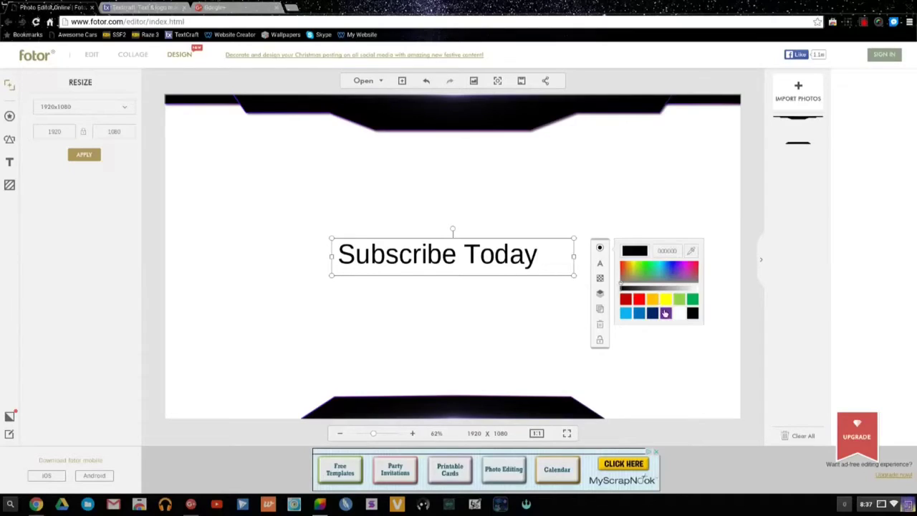
left_click(666, 313)
left_click_drag(538, 255, 334, 258)
left_click(667, 314)
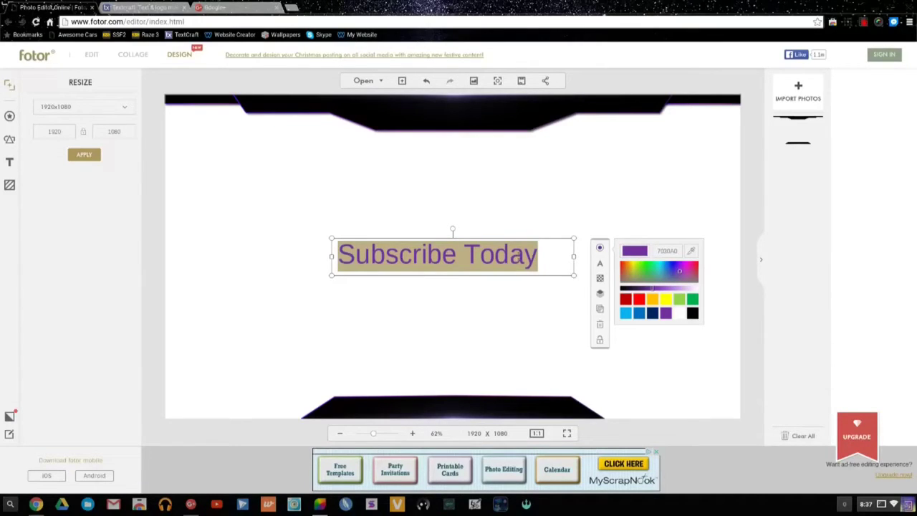
Step: Change the font of the "Subscribe Today" text to Monoton
left_click(600, 263)
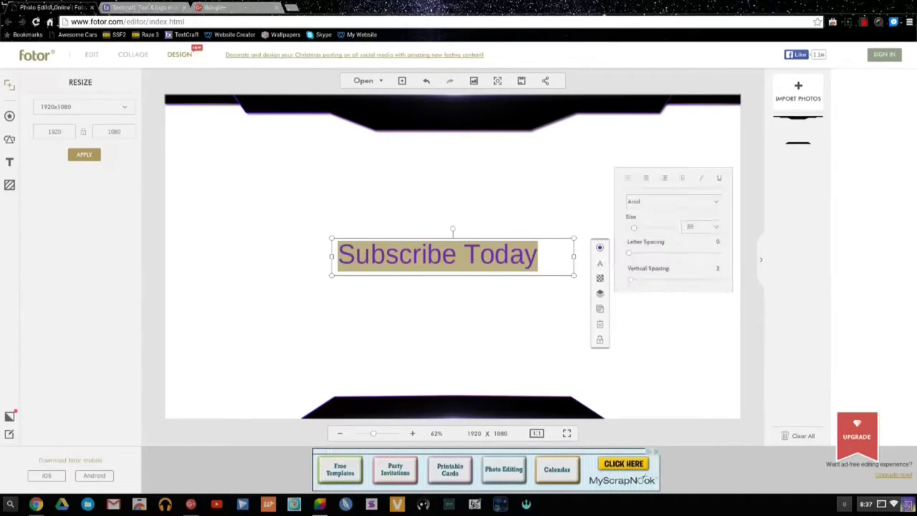
left_click(684, 203)
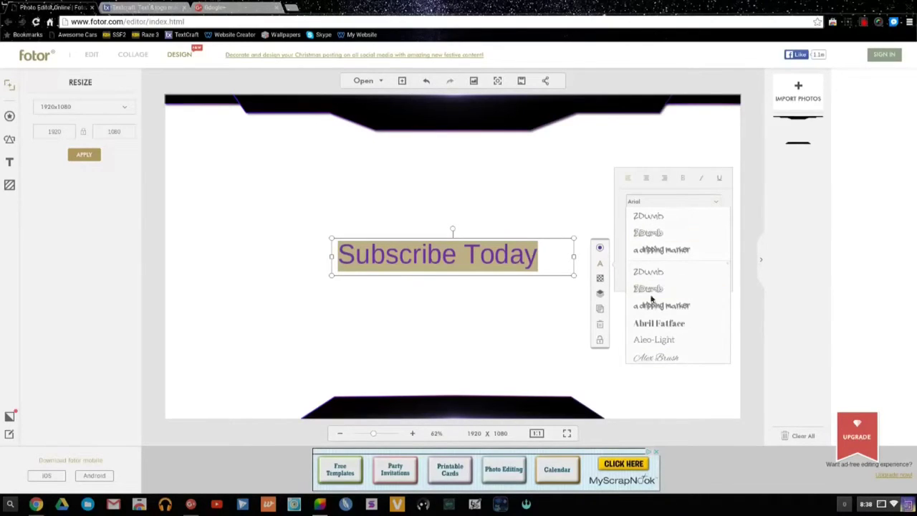
scroll(652, 299, "down", 3)
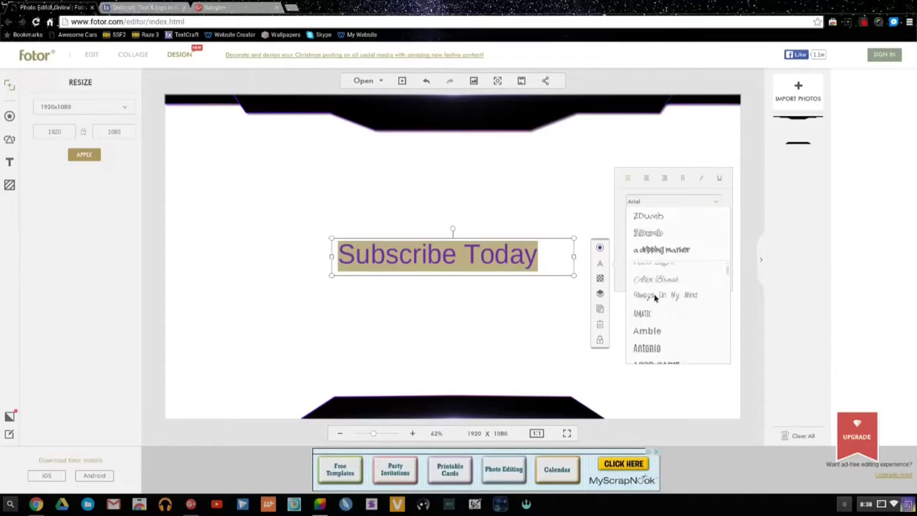
scroll(655, 300, "down", 15)
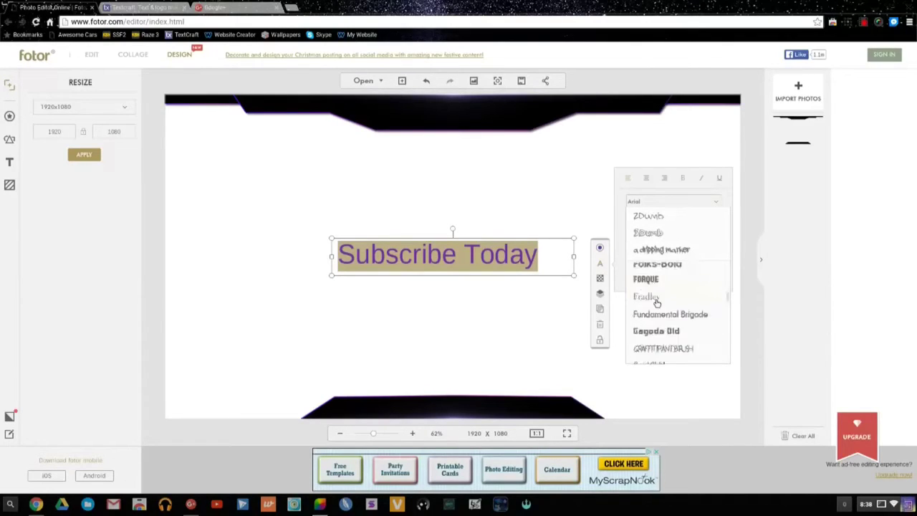
scroll(655, 301, "down", 1)
scroll(655, 301, "down", 5)
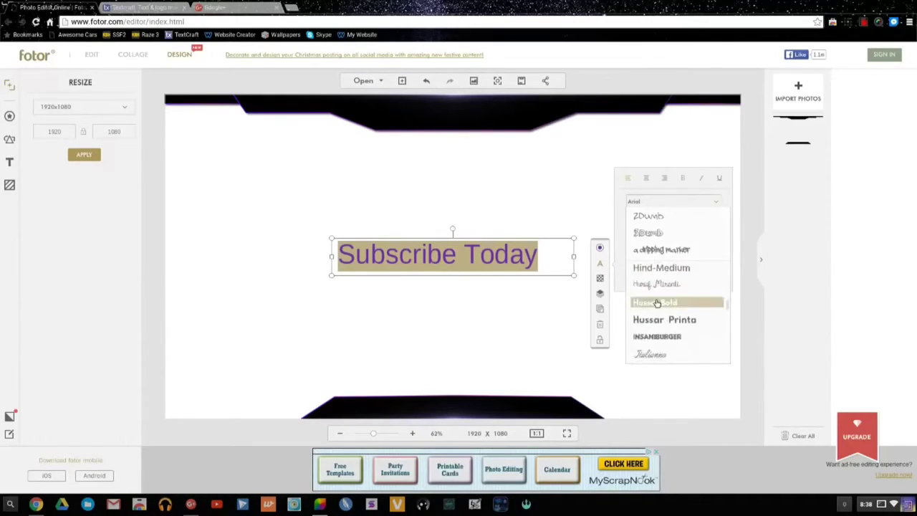
scroll(659, 309, "down", 5)
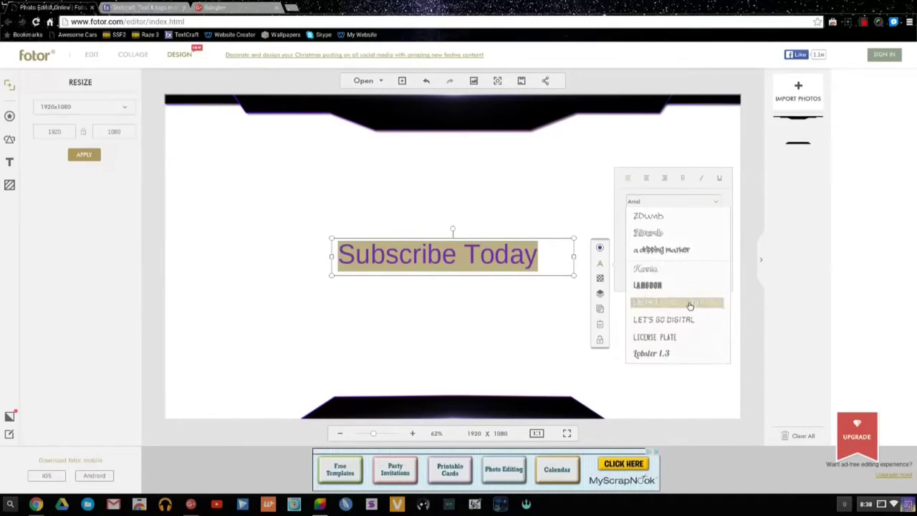
scroll(681, 315, "down", 4)
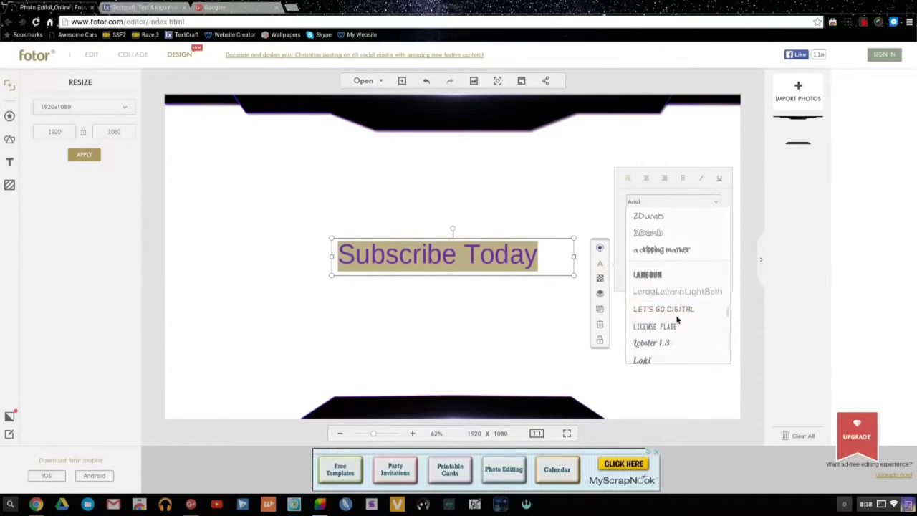
scroll(677, 320, "down", 2)
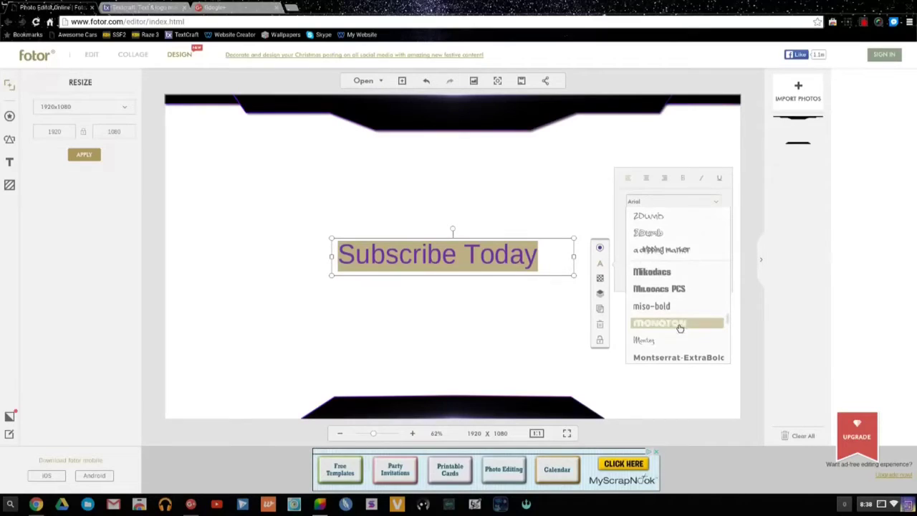
left_click(680, 324)
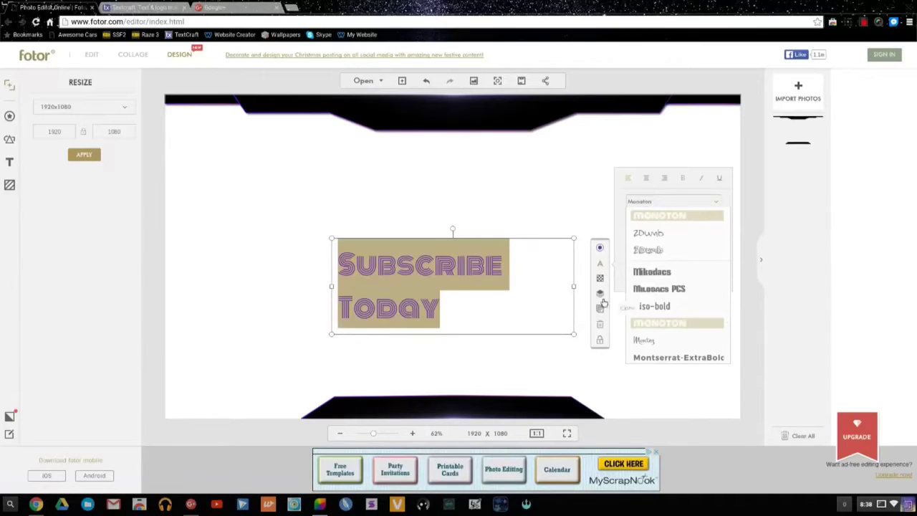
Step: Place the "Subscribe Today" text over the overlay's lower black bar and reduce its font size to 47
left_click(602, 265)
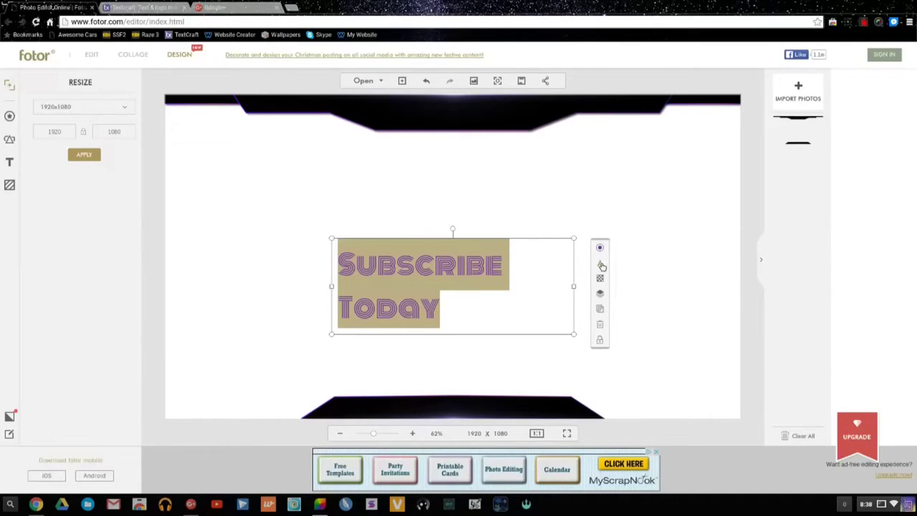
left_click(602, 265)
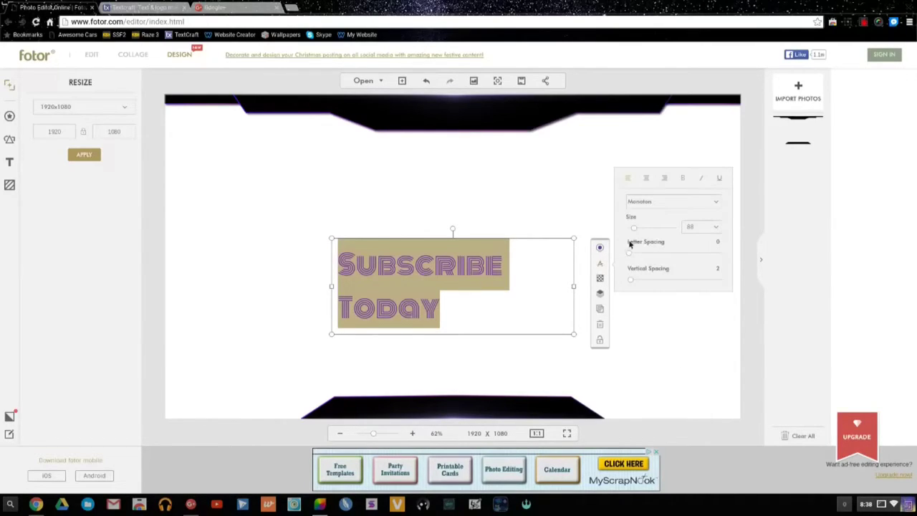
left_click_drag(635, 227, 631, 228)
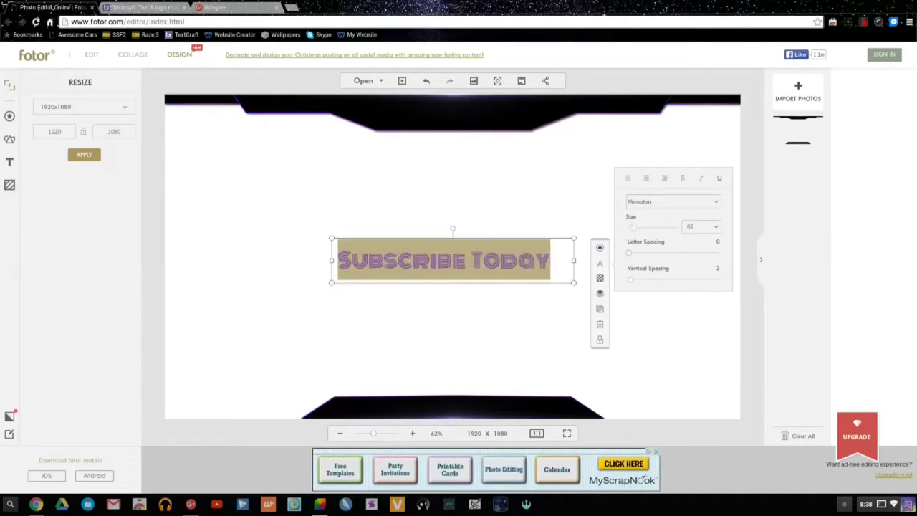
left_click_drag(570, 260, 345, 399)
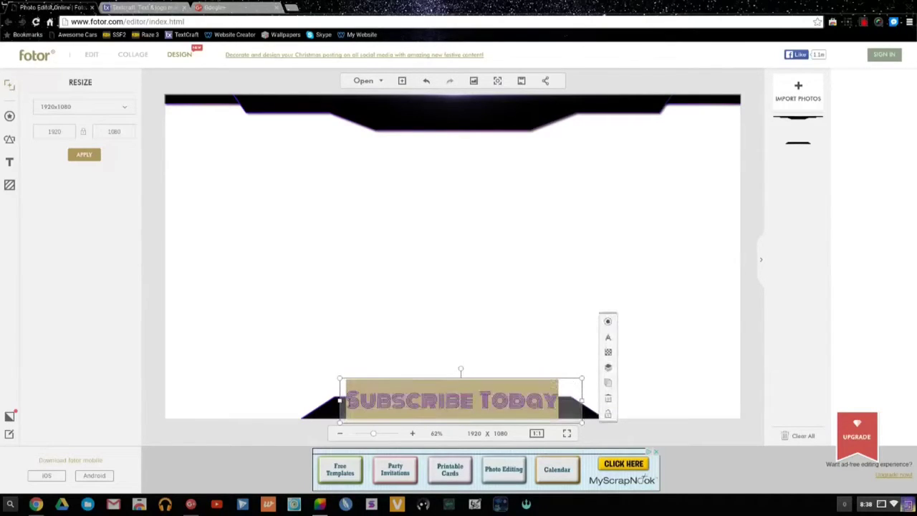
left_click(608, 337)
left_click_drag(643, 303, 638, 307)
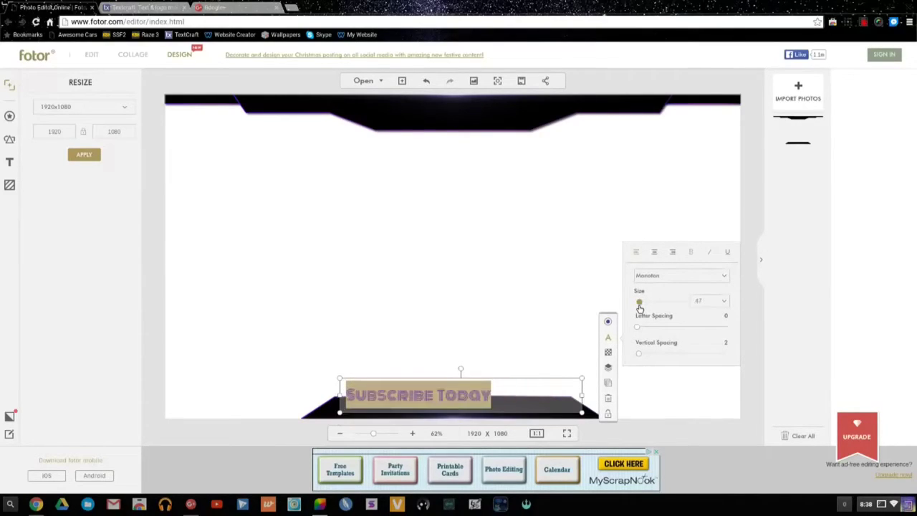
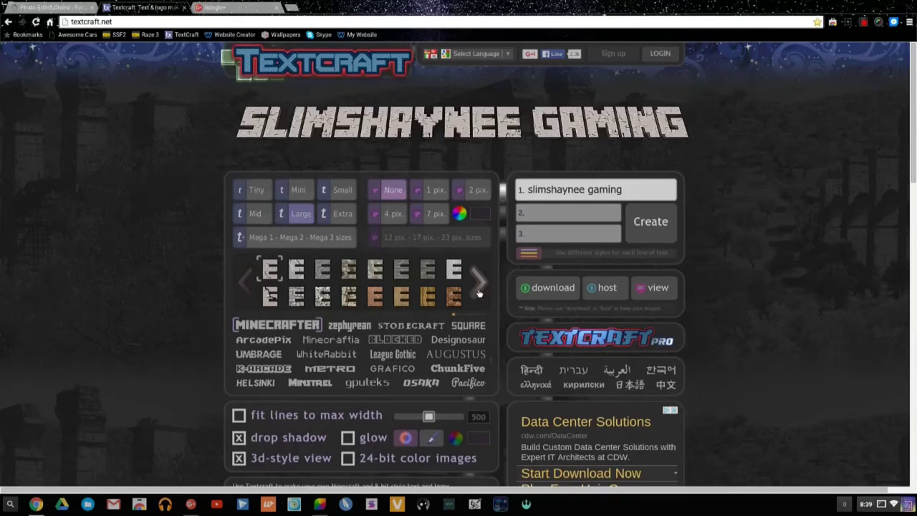
Step: Generate the "slimshaynee gaming" text in Textcraft with the Grafico font and the bright purple texture style
left_click(392, 370)
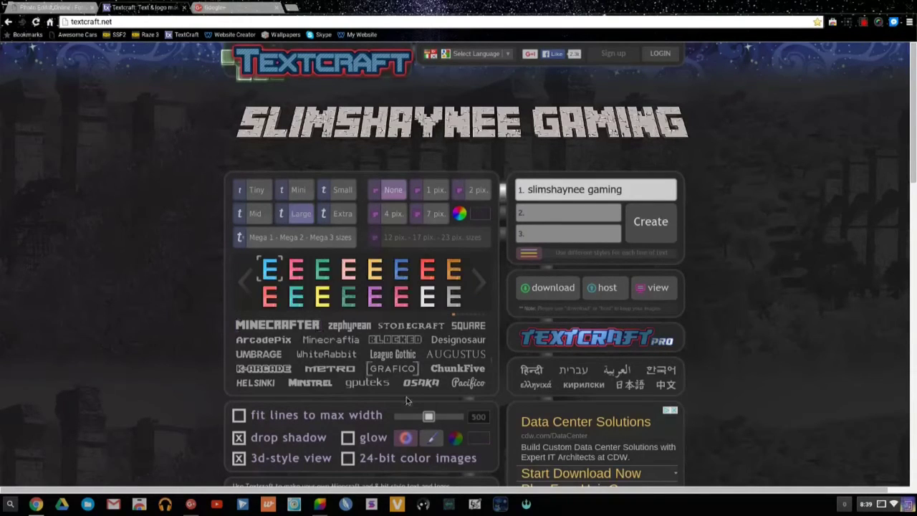
left_click(479, 279)
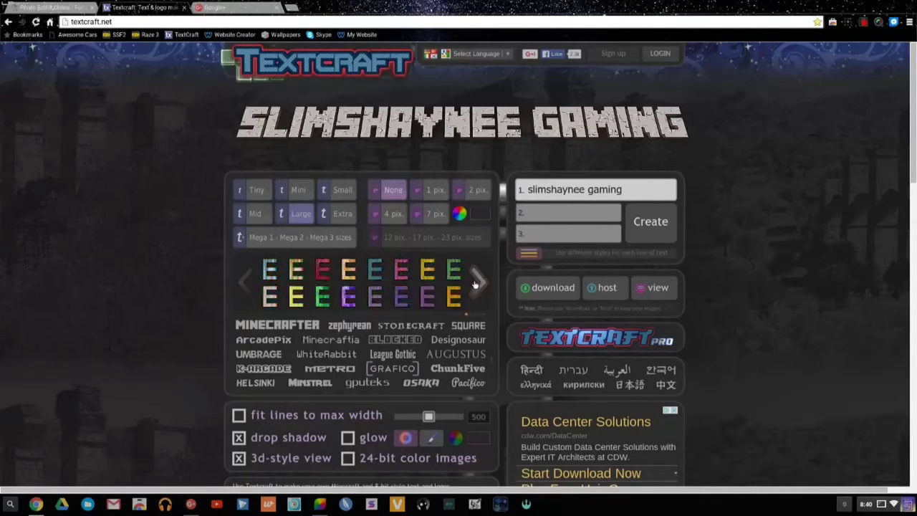
left_click(352, 297)
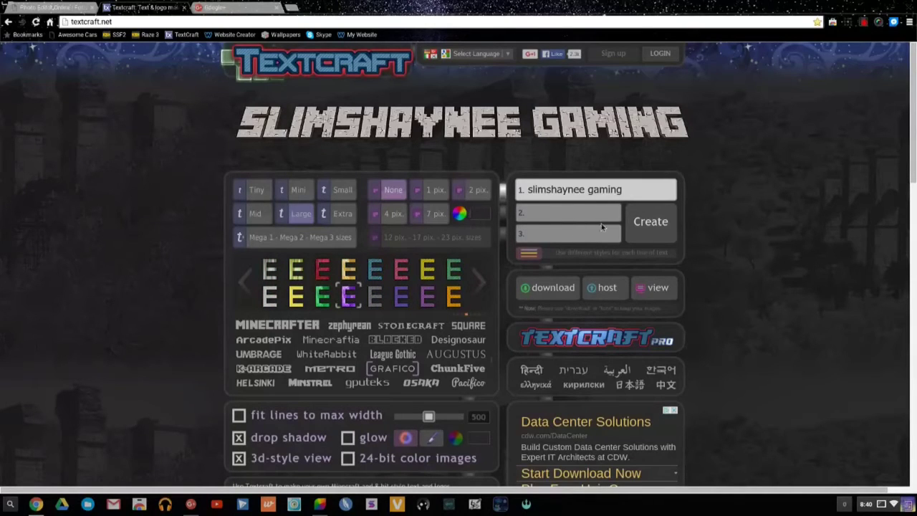
left_click(635, 219)
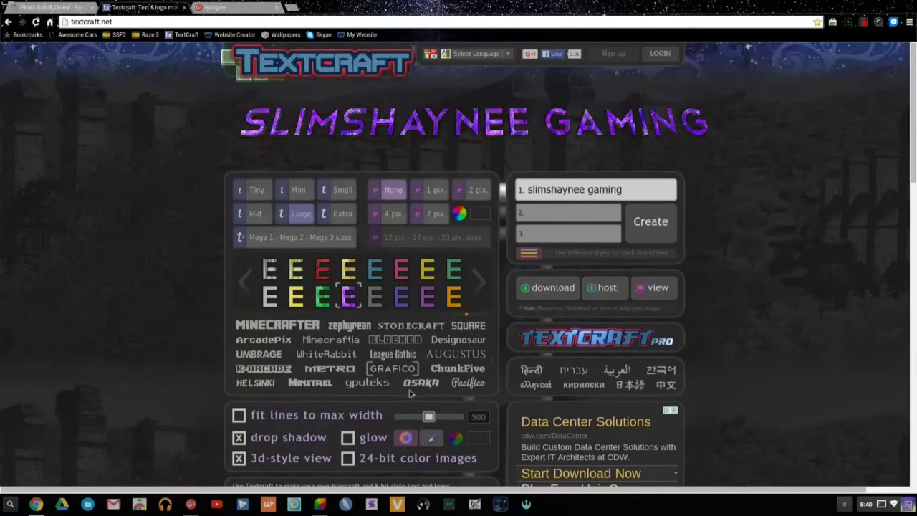
Step: Enable 24-bit color images and glow for the "slimshaynee gaming" text and regenerate it
left_click(349, 459)
left_click(349, 437)
left_click(641, 220)
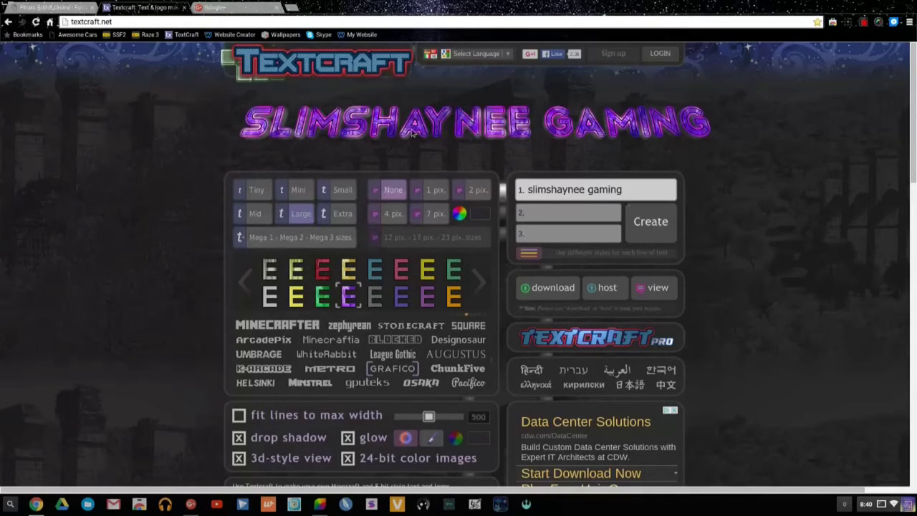
Step: Download the glowing purple "slimshaynee gaming" text image and close its download page
left_click(551, 289)
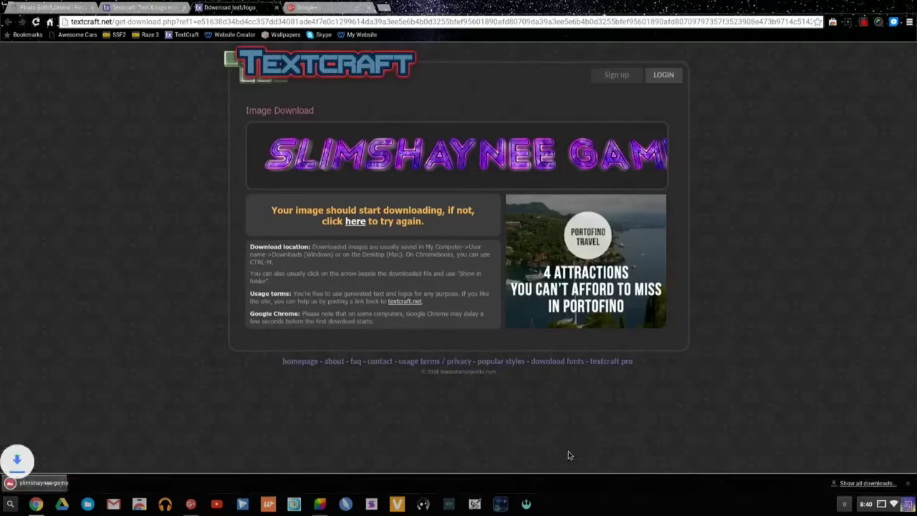
left_click(907, 483)
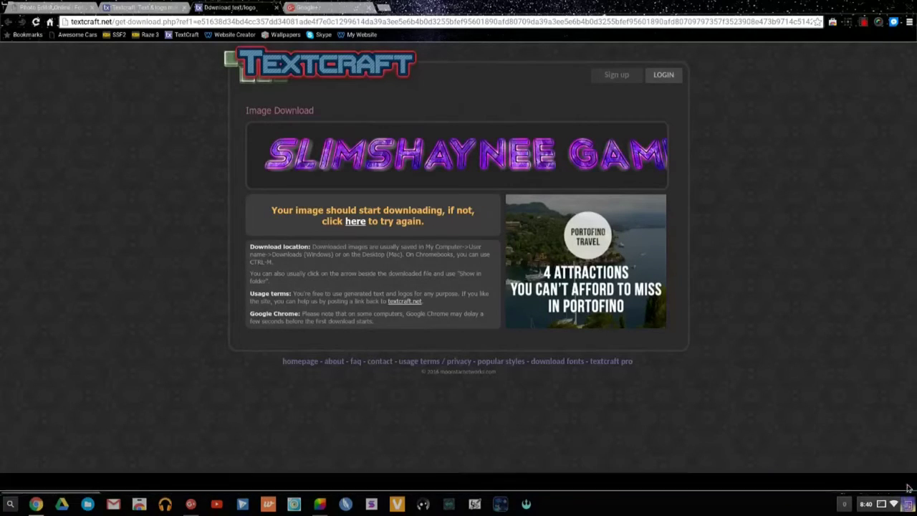
left_click(276, 7)
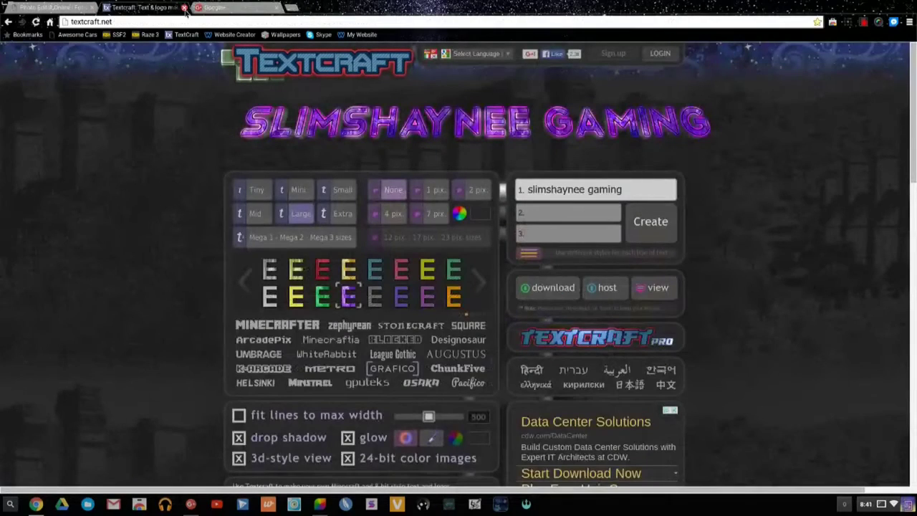
Step: Close Textcraft, return to Fotor and import slimshaynee-gaming.png from the Downloads folder
left_click(184, 7)
left_click(54, 7)
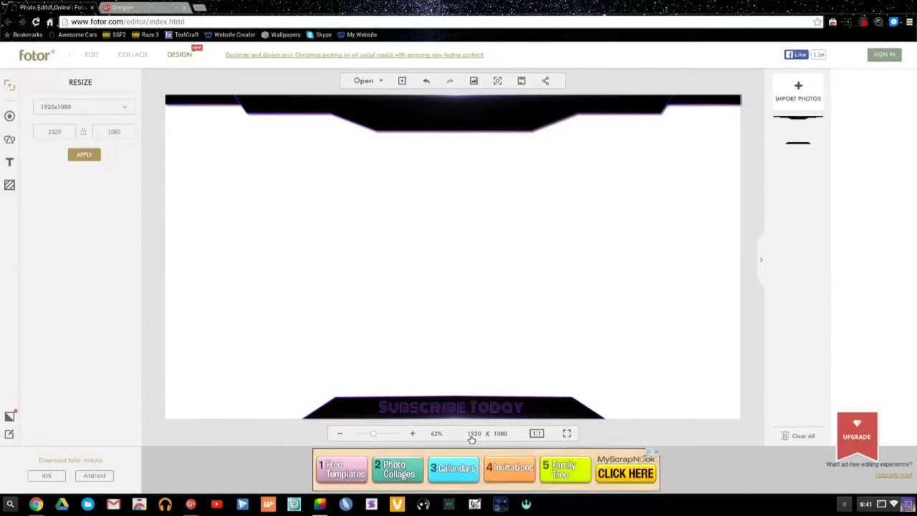
left_click(804, 102)
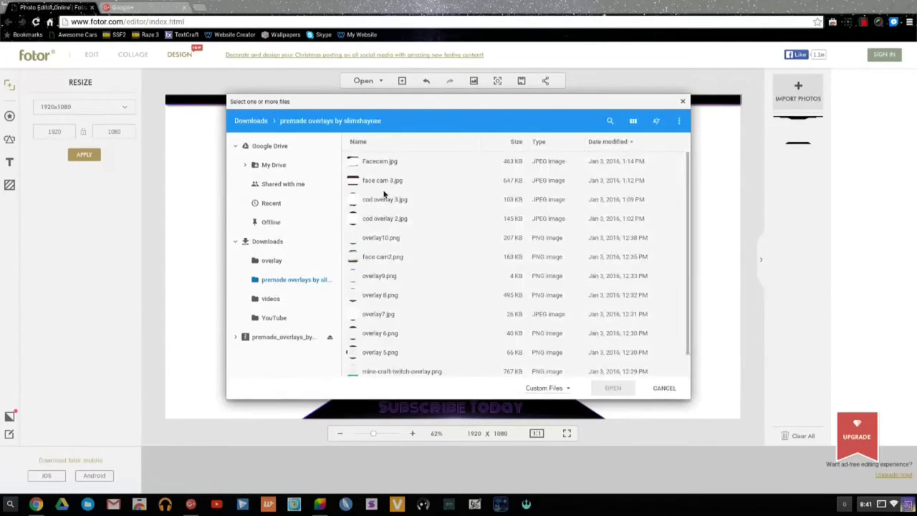
left_click(269, 241)
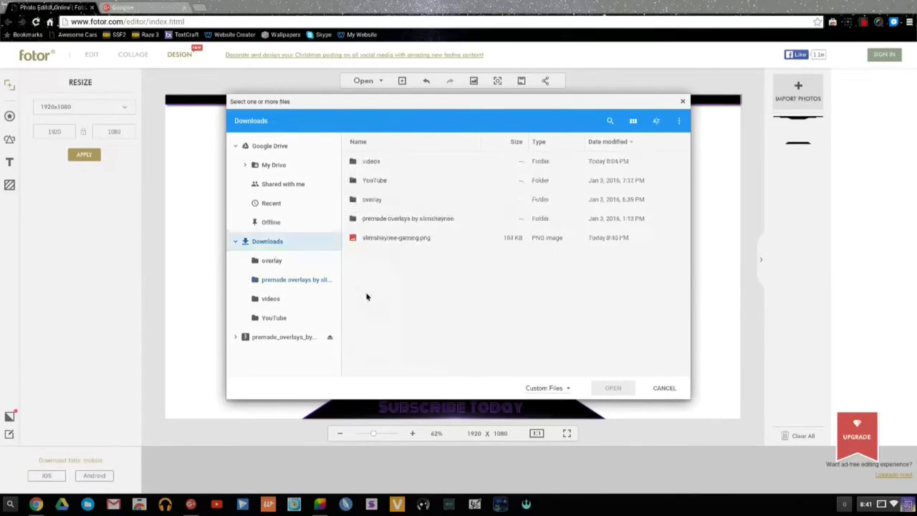
left_click(420, 238)
left_click(603, 388)
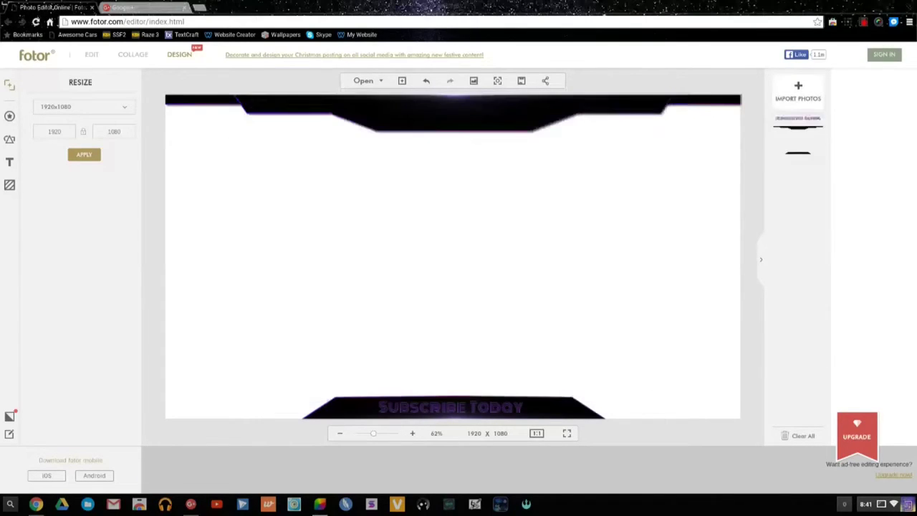
Step: Add the "slimshaynee gaming" logo to the canvas, shrink it and centre it on the overlay's upper black bar
left_click(783, 129)
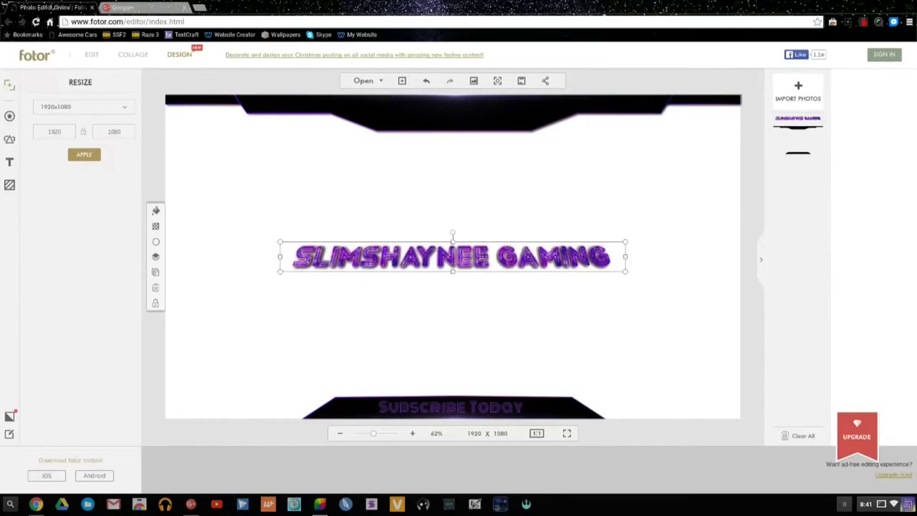
left_click_drag(279, 271, 418, 259)
left_click_drag(521, 250, 453, 113)
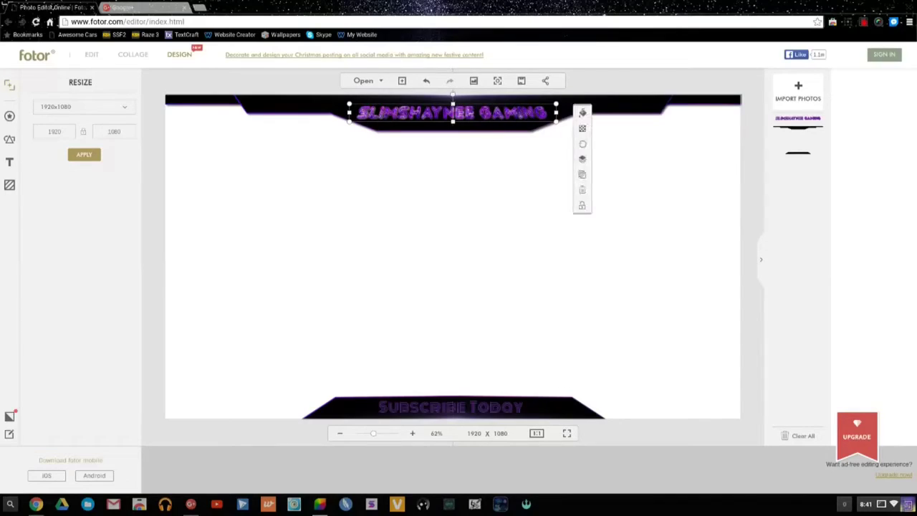
left_click(278, 75)
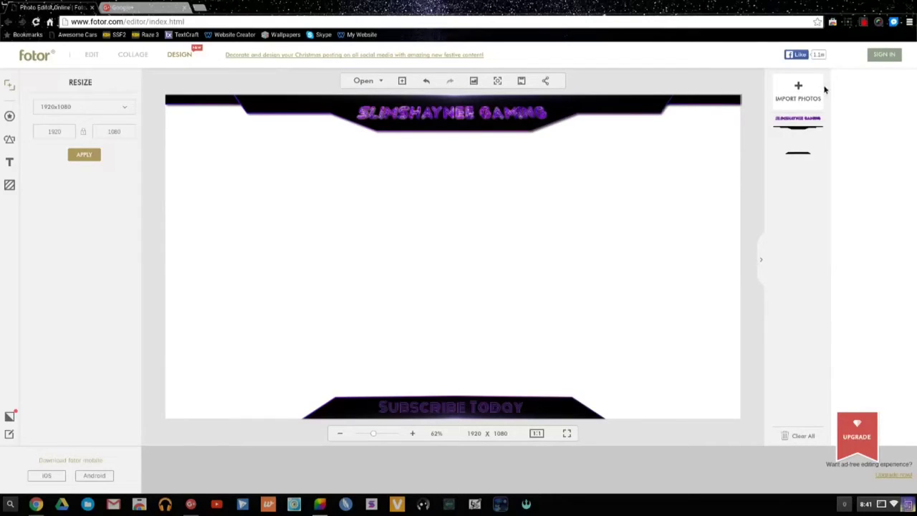
Step: Start saving the finished overlay under the name "overlay ex" with the quality set to Highest
left_click(522, 80)
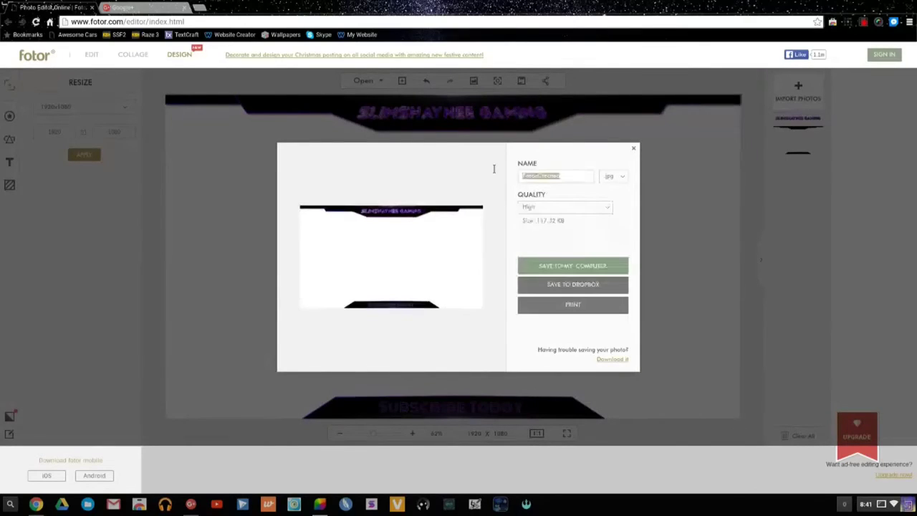
key("BackSpace")
left_click(533, 207)
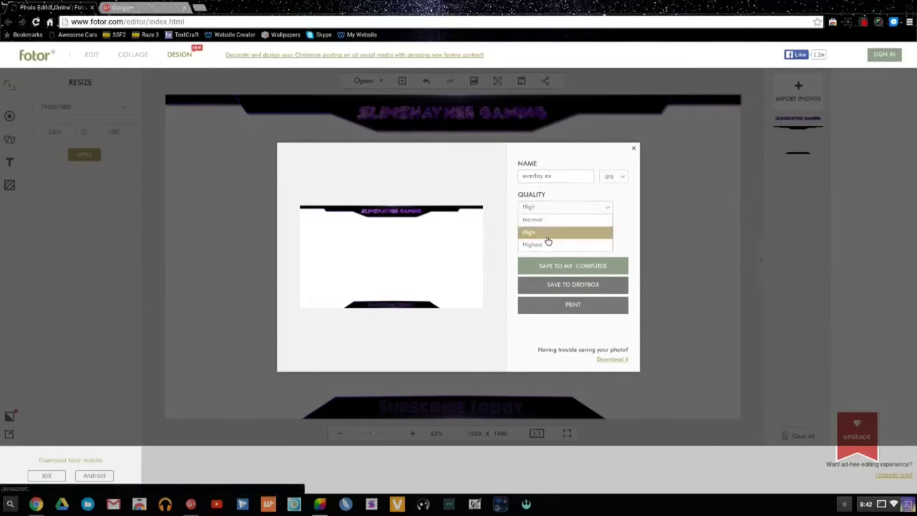
left_click(546, 246)
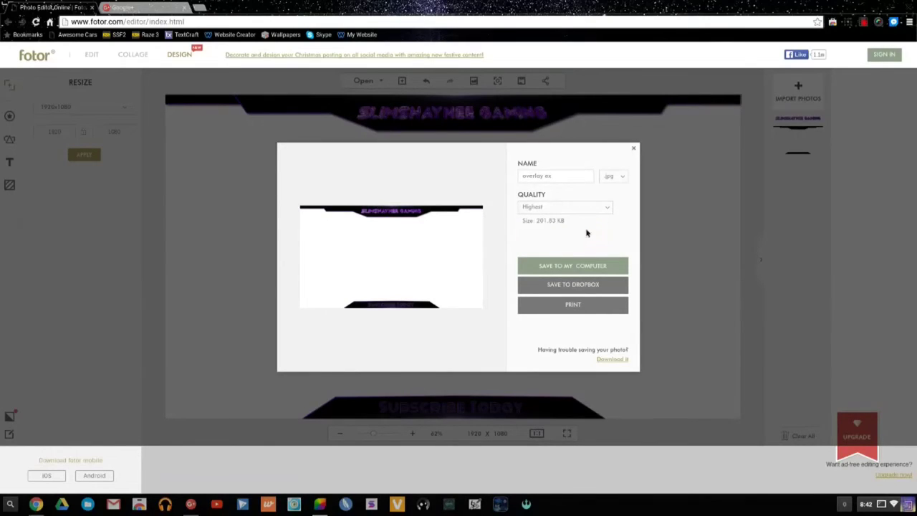
left_click(613, 177)
left_click(611, 203)
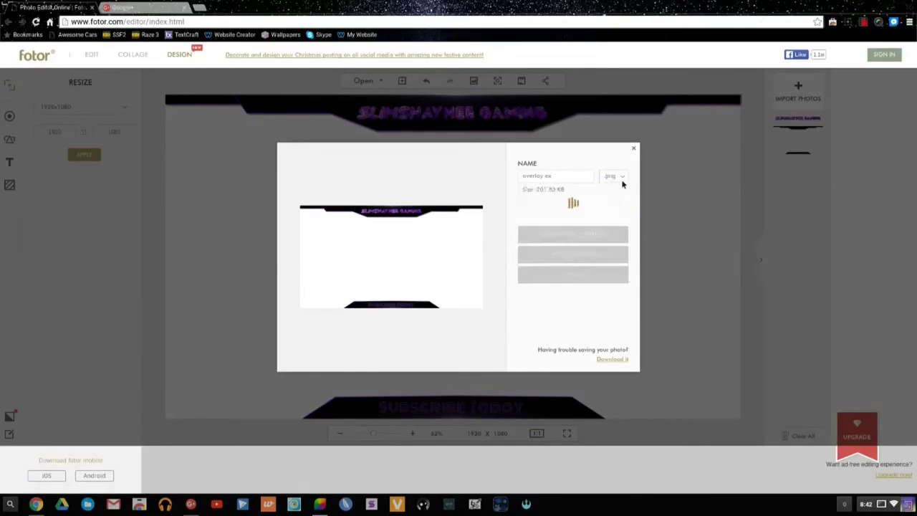
left_click(620, 176)
left_click(611, 189)
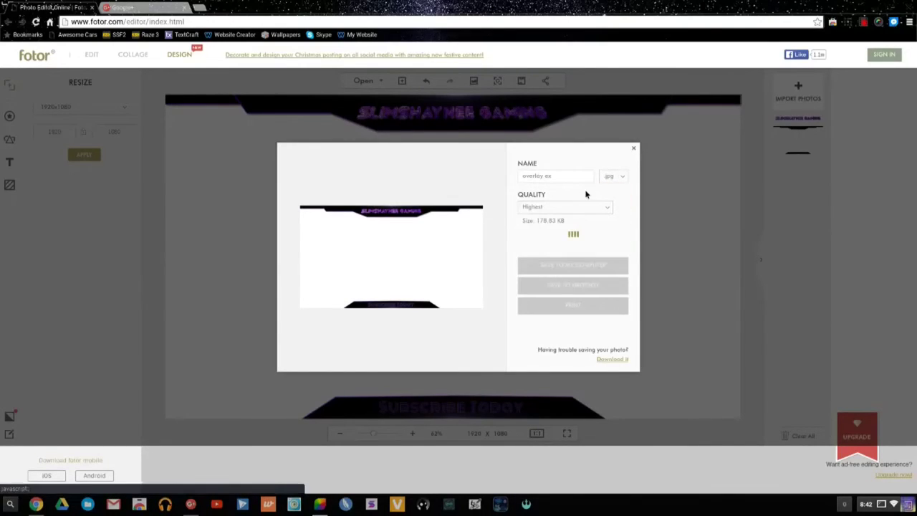
left_click(590, 208)
left_click(607, 209)
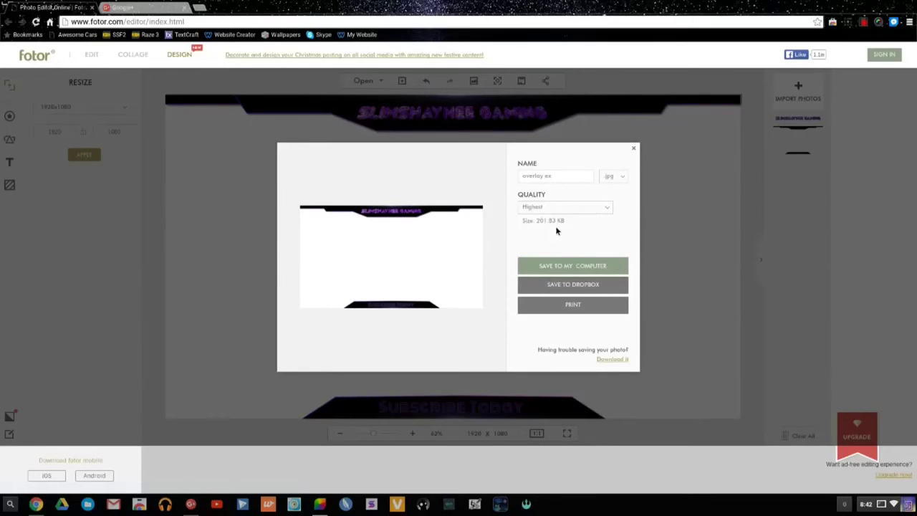
Step: Save the overlay to the computer's Downloads folder as overlay ex.jpg and dismiss the saved notice
left_click(556, 267)
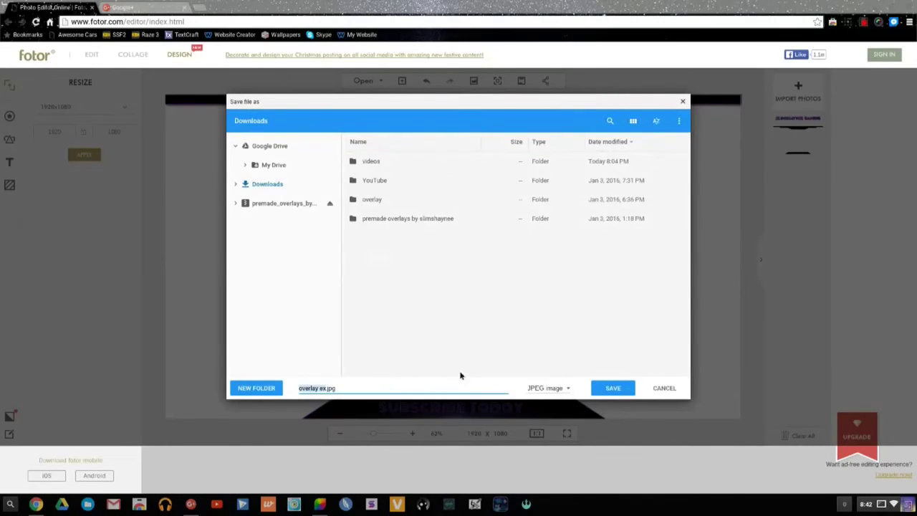
left_click(606, 391)
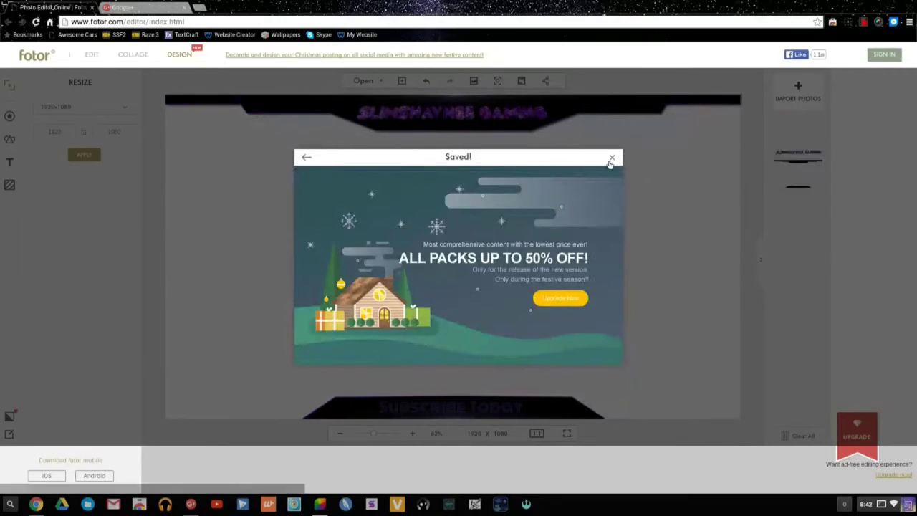
left_click(611, 159)
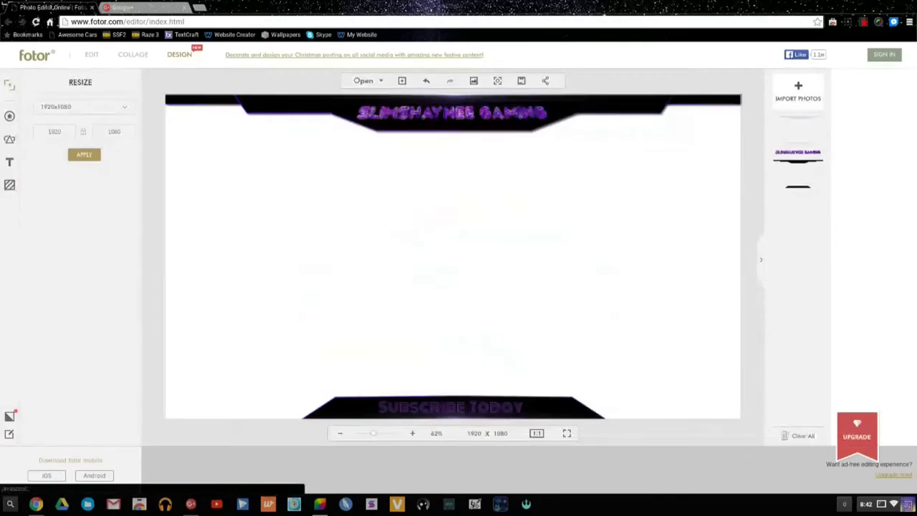
Step: Place the saved overlay image on the canvas to check it, and close the Fotor editor without saving again
left_click(790, 130)
mouse_move(453, 257)
left_mouse_down()
mouse_move(453, 242)
mouse_move(467, 249)
mouse_move(438, 278)
mouse_move(442, 256)
left_mouse_up()
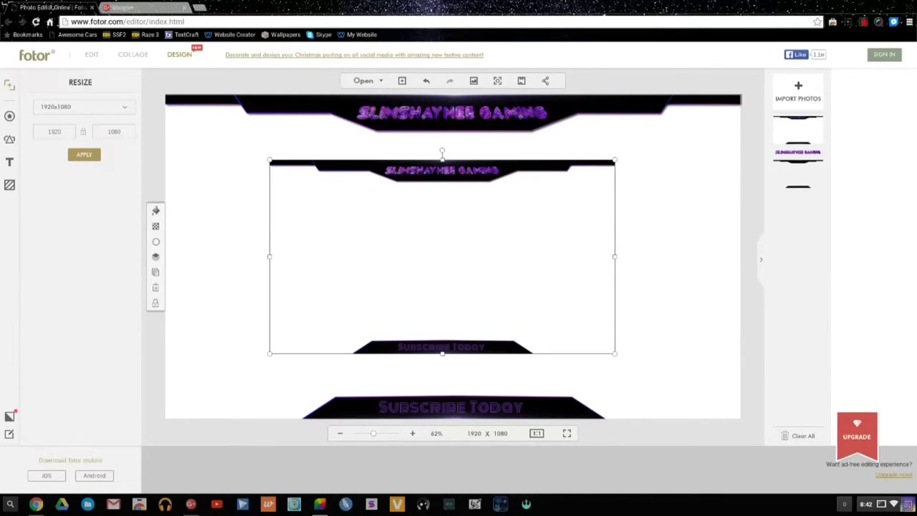
left_click(91, 8)
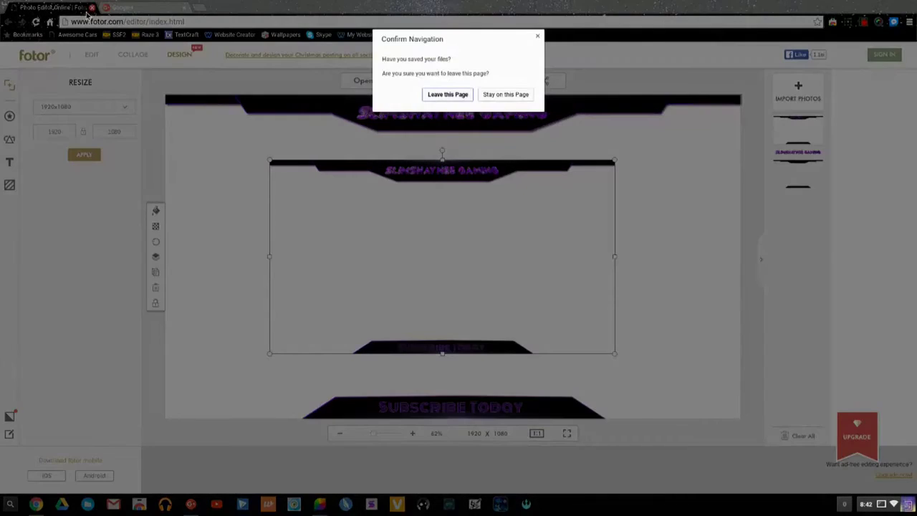
left_click(447, 94)
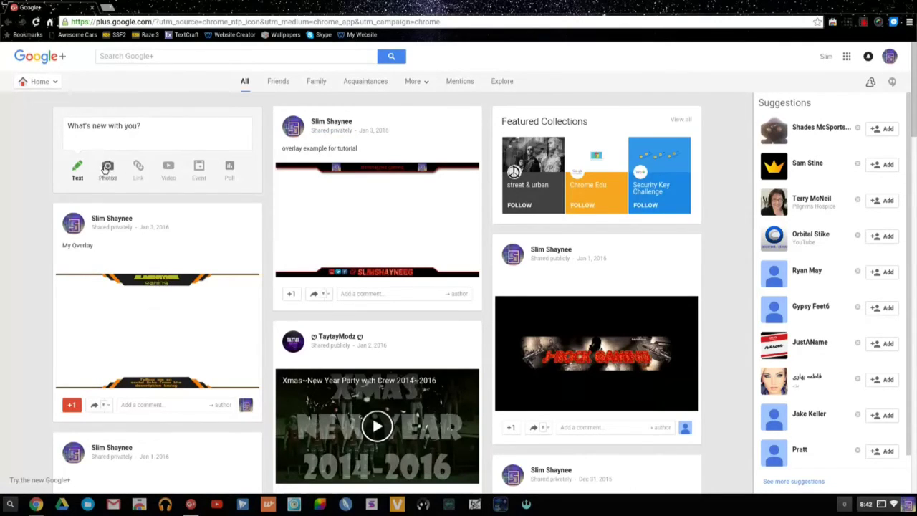
Step: In Google+, give the "overlay example for tutorial" post a +1 and attach overlay ex.jpg to a new photo post
left_click(292, 294)
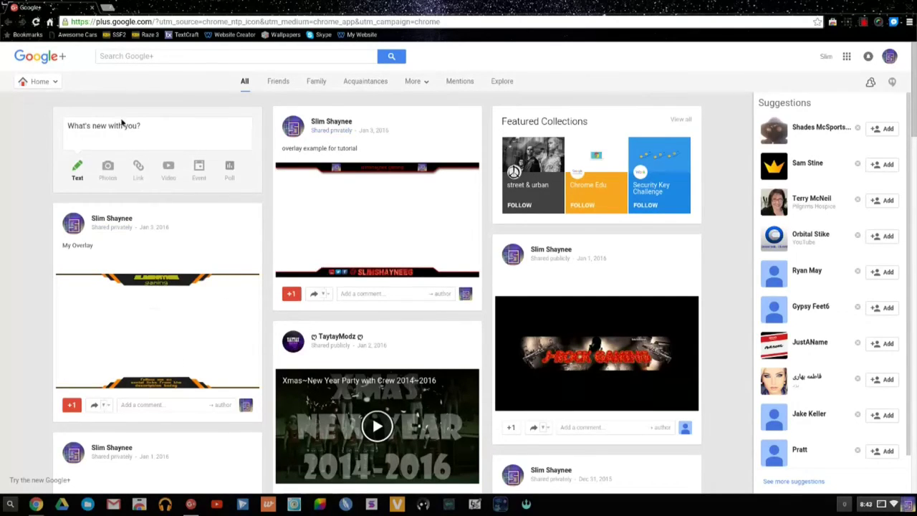
left_click(112, 170)
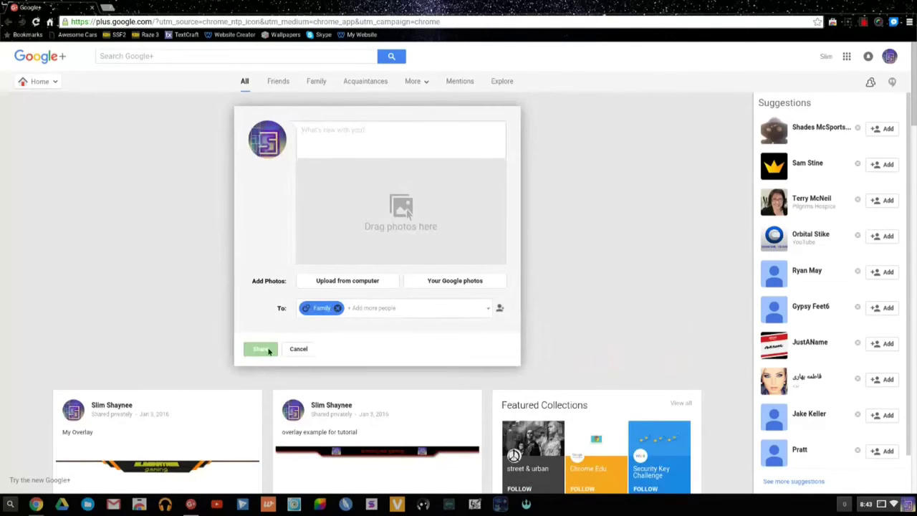
left_click(377, 282)
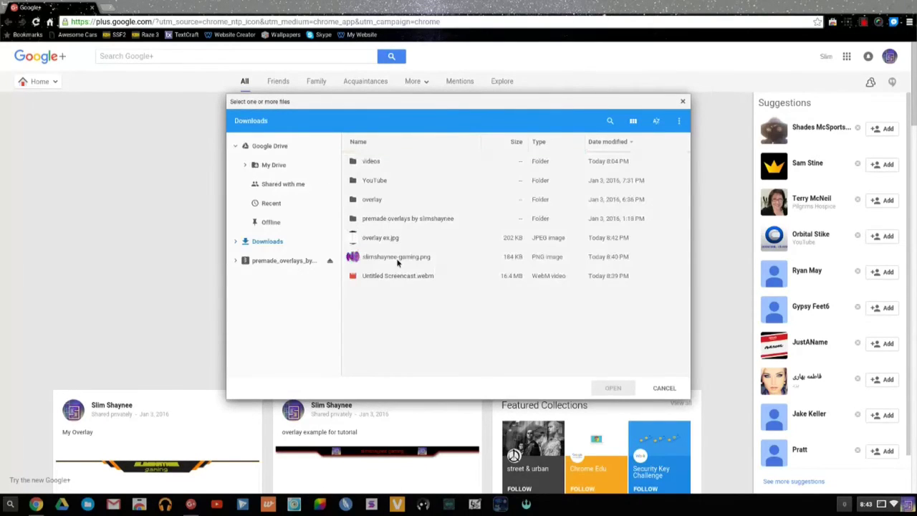
left_click(390, 239)
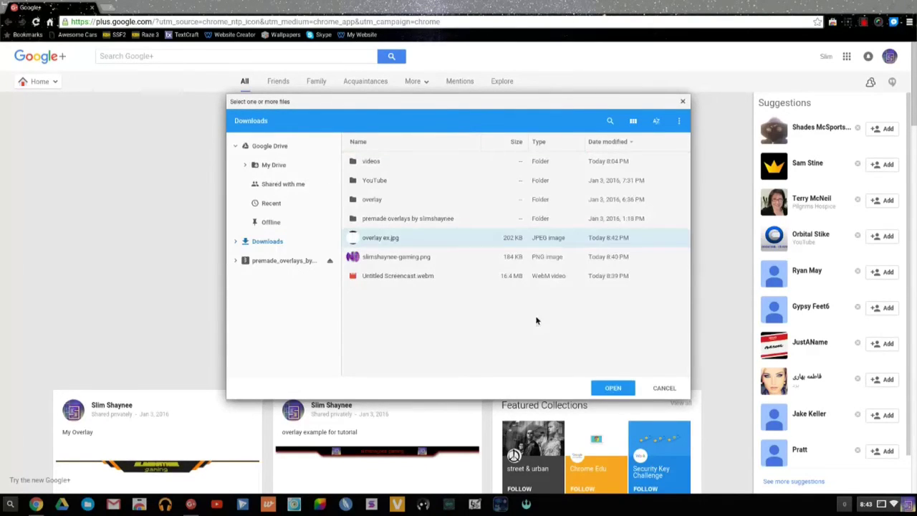
left_click(617, 387)
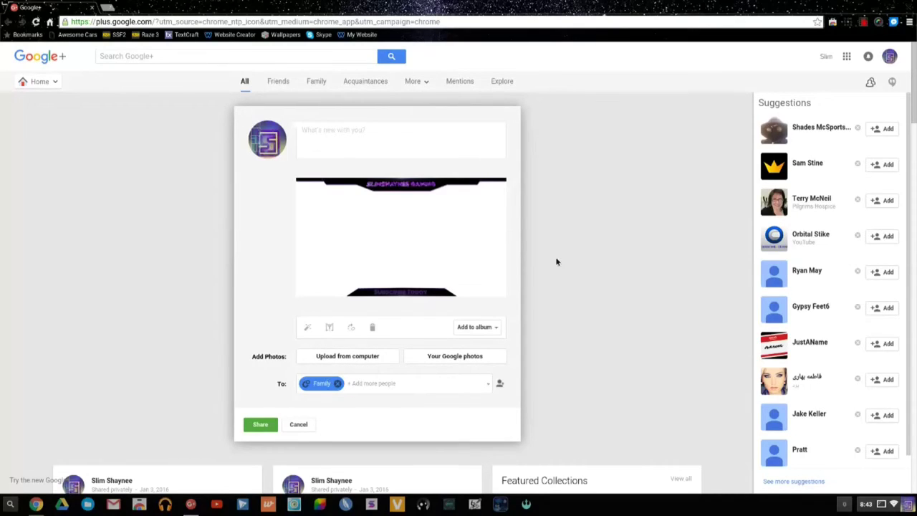
Step: Caption the photo post "new overlay" and share it
mouse_move(337, 387)
type("new overlay")
left_click(262, 425)
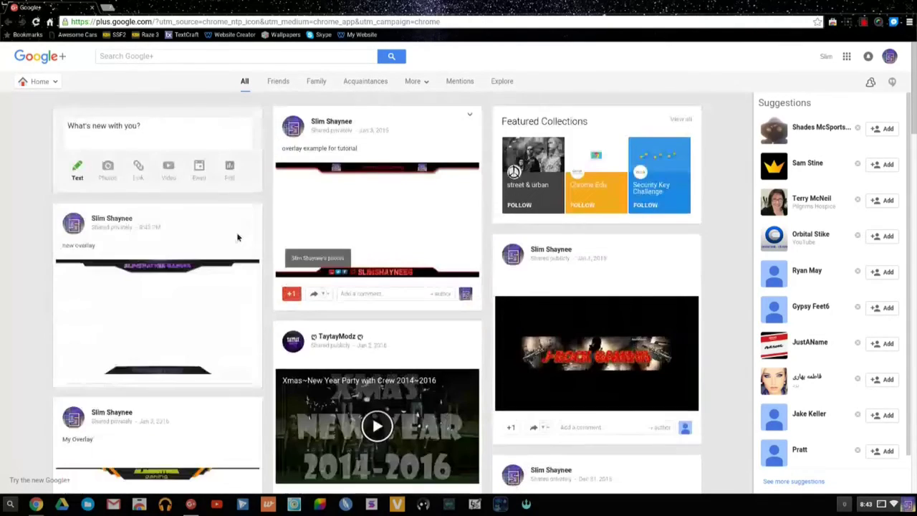
left_click(266, 301)
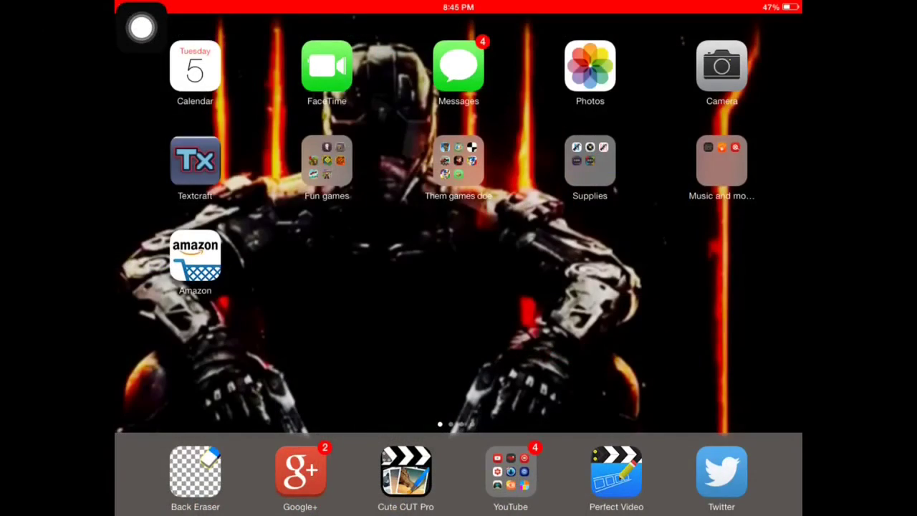
Step: Switch to the iPad's home screen and open the Google+ app
scroll(458, 215, "right", 5)
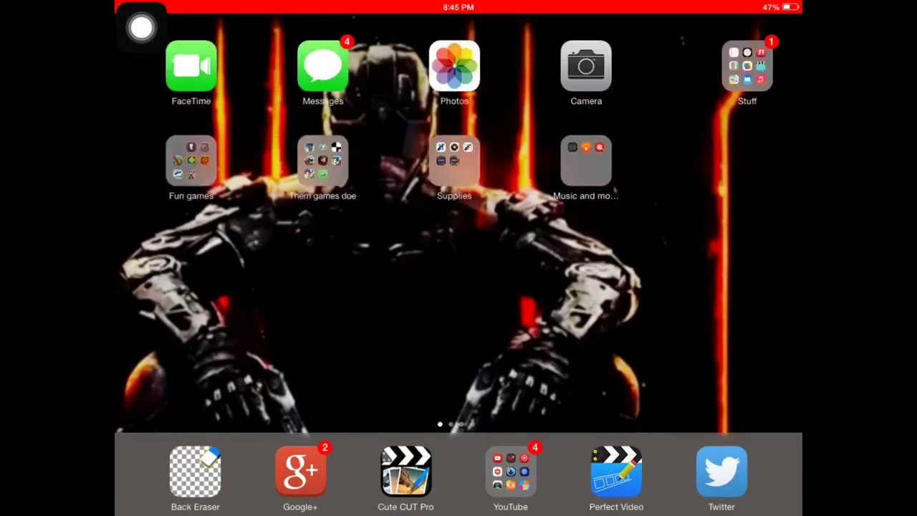
scroll(459, 215, "right", 5)
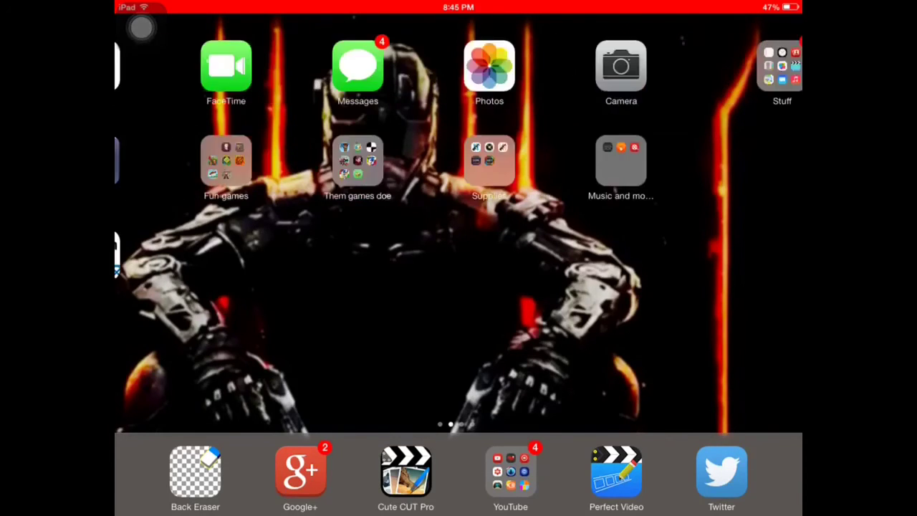
left_click(300, 471)
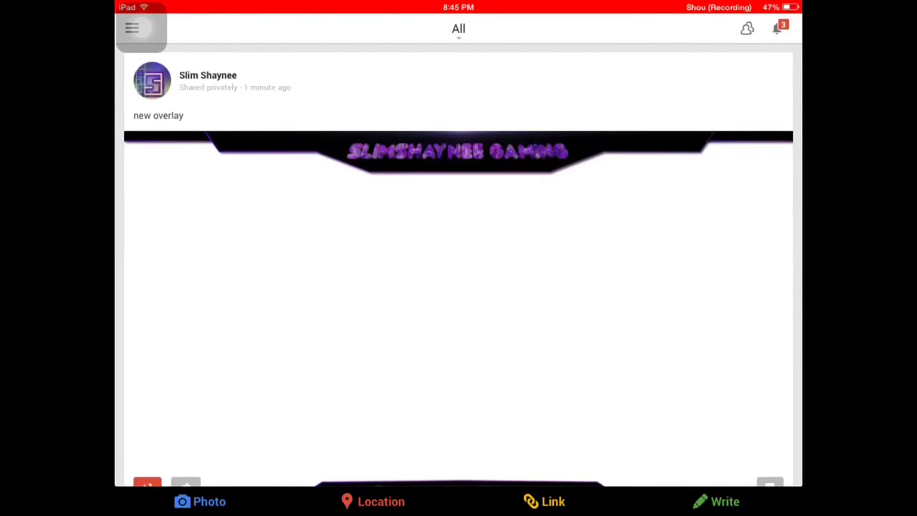
Step: Open the photo of the "new overlay" post, save it to the Camera Roll and go back to the feed
scroll(458, 286, "down", 3)
scroll(459, 287, "up", 4)
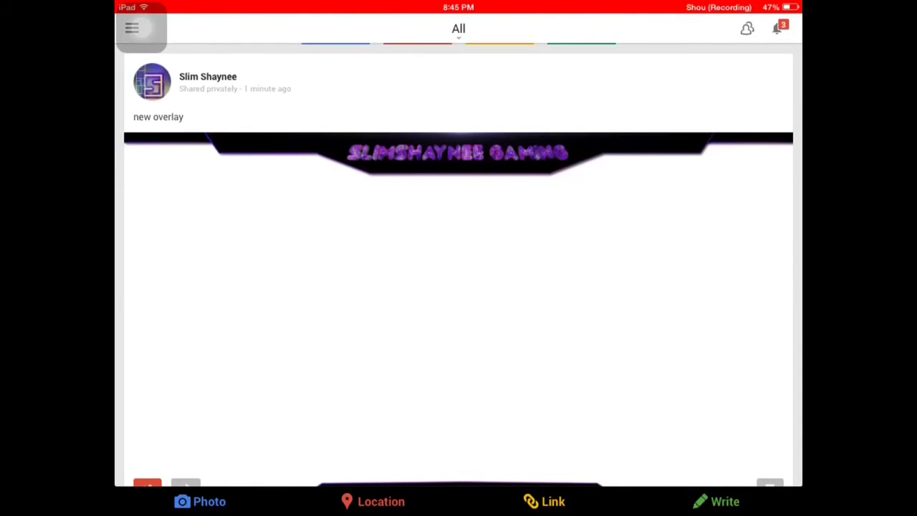
scroll(459, 286, "down", 2)
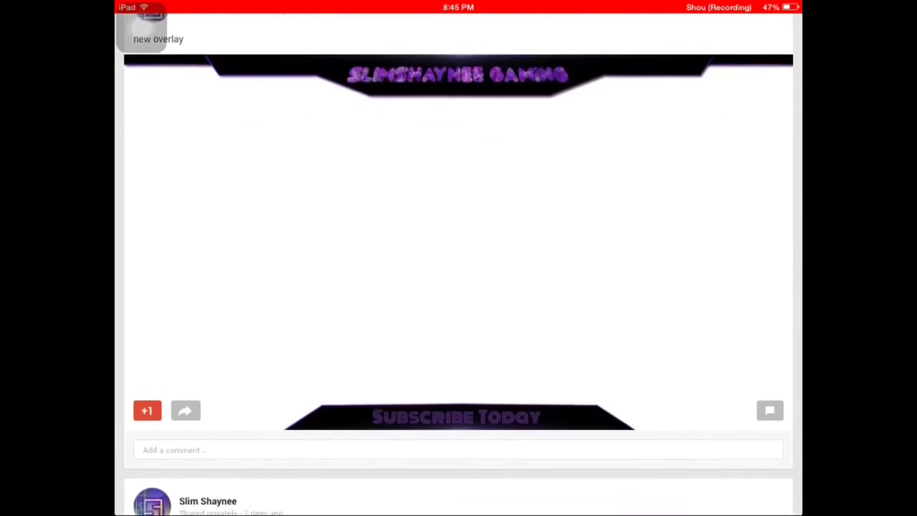
left_click(143, 27)
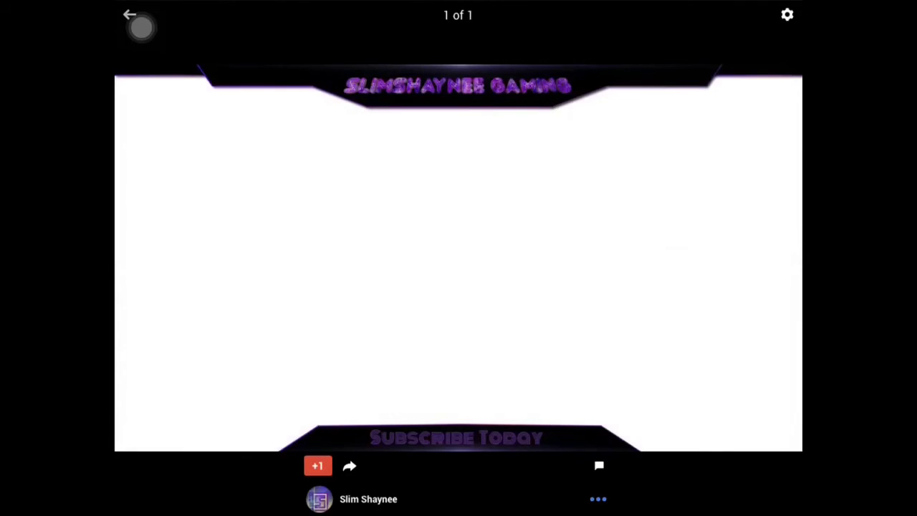
left_click(130, 15)
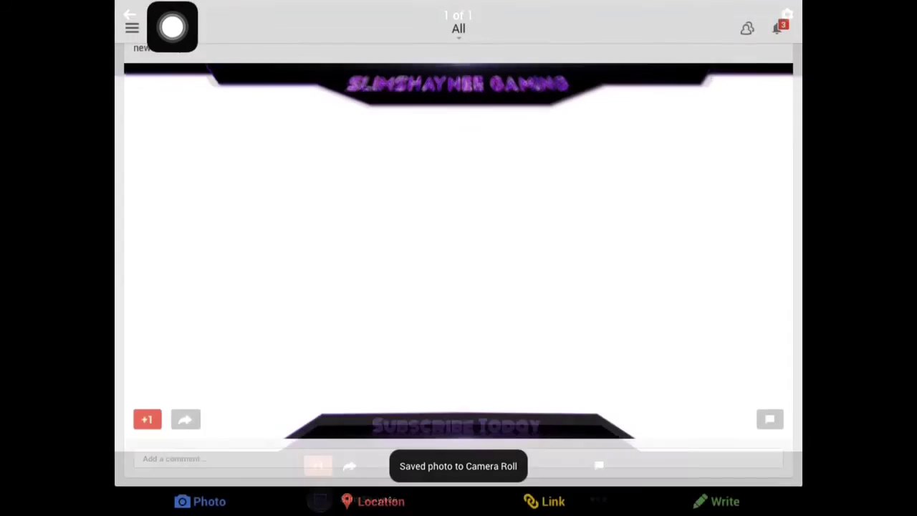
Step: Leave Google+ for the iPad's home screen, open Back Eraser and load the saved overlay photo
key("super")
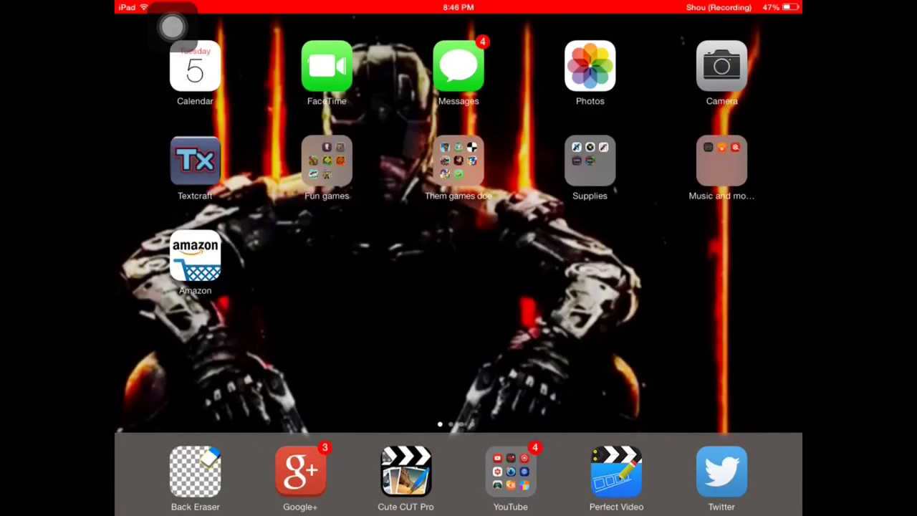
left_click(194, 472)
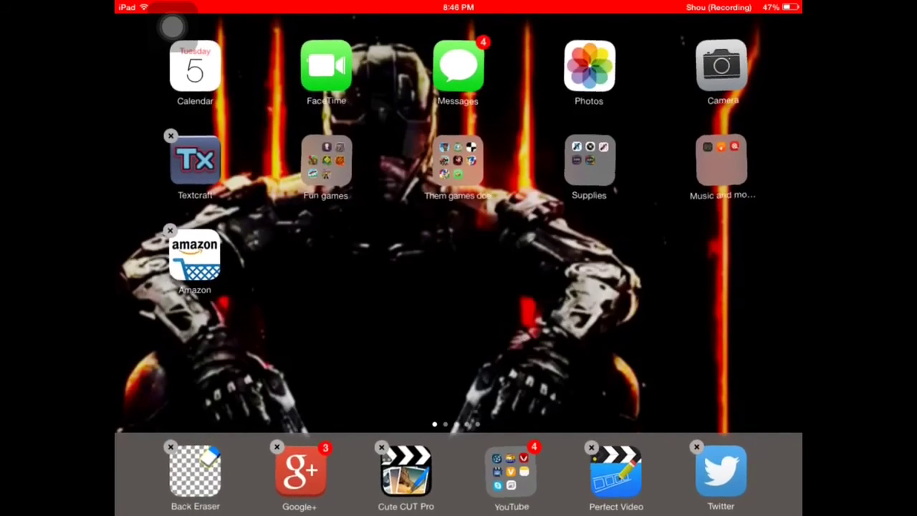
key("super")
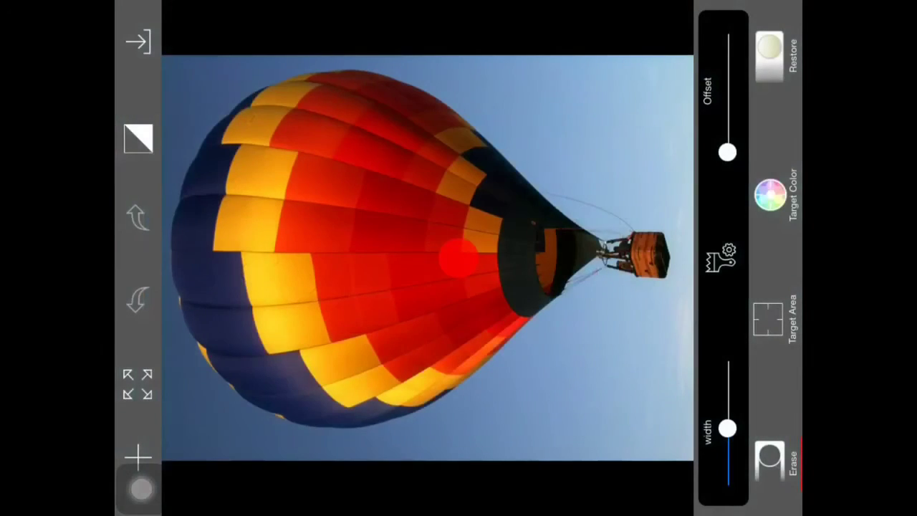
left_click(138, 458)
left_click(195, 443)
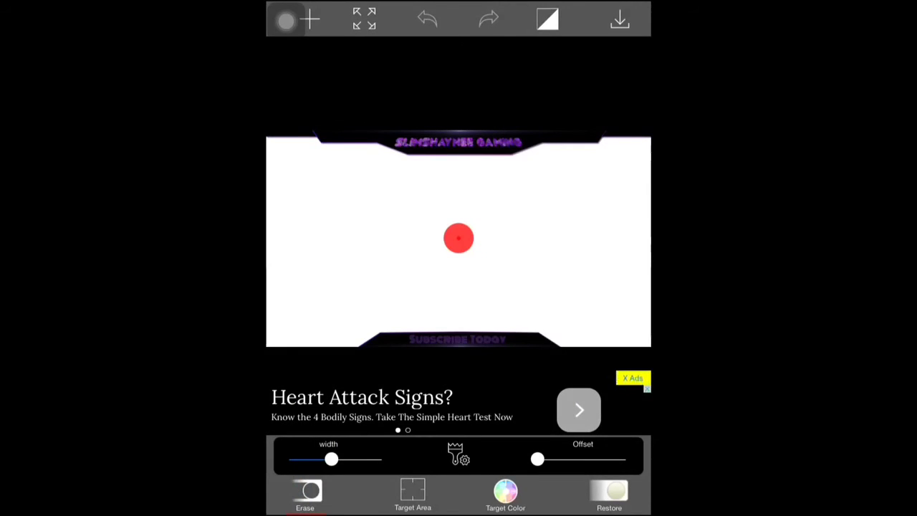
Step: Erase the overlay's white background with Target Area at the maximum threshold and save the resulting image
left_click(412, 493)
left_click_drag(457, 459, 524, 459)
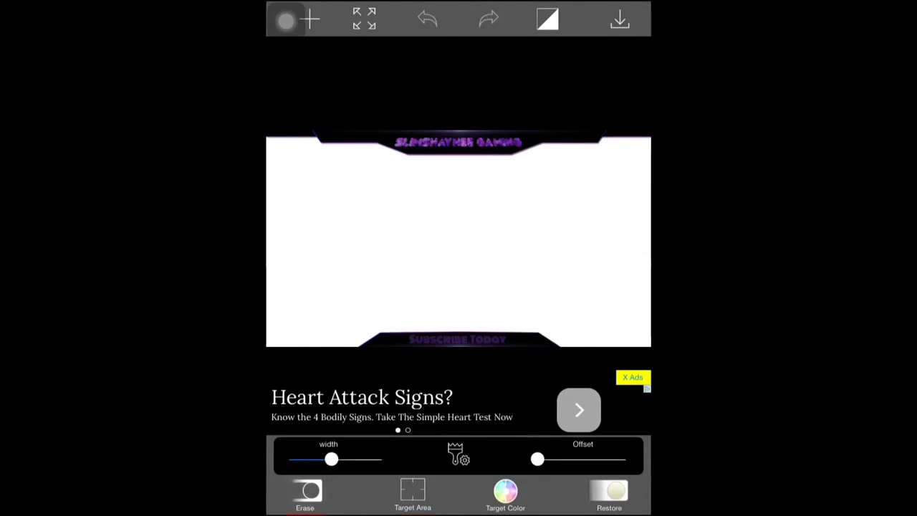
mouse_move(524, 459)
left_mouse_down()
mouse_move(445, 459)
mouse_move(524, 460)
left_mouse_up()
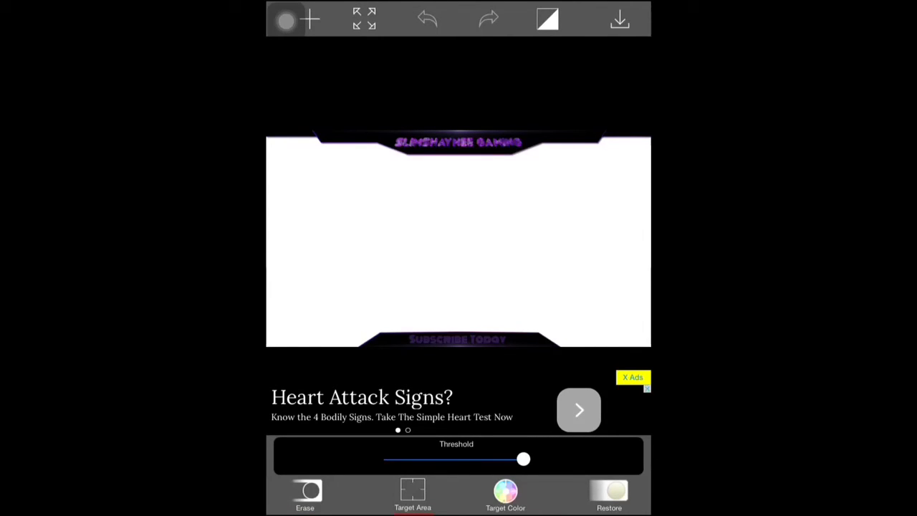
left_click(409, 147)
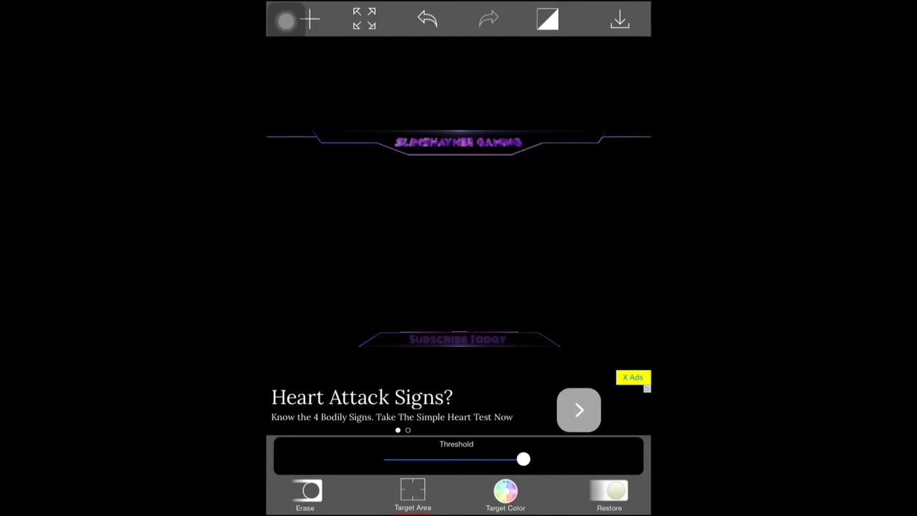
left_click(620, 19)
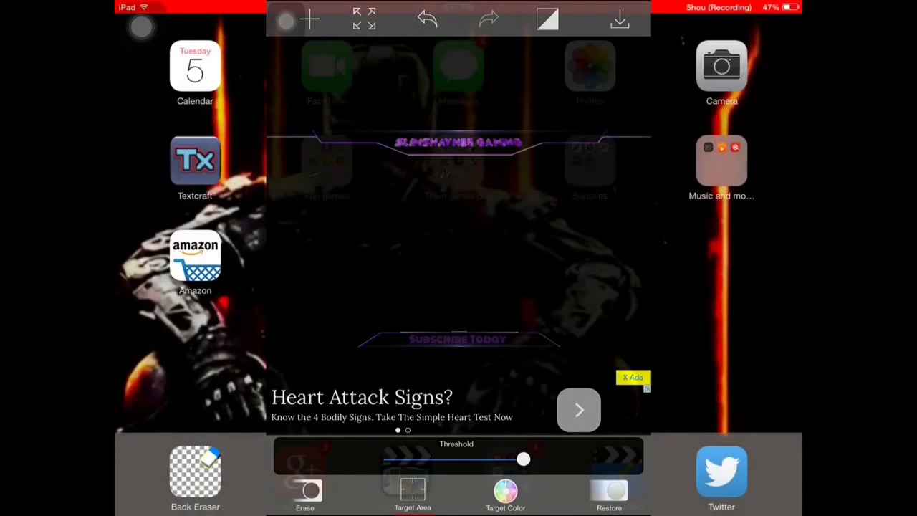
Step: Switch to the Google+ app and attach the erased overlay from the Camera Roll to a new photo post
left_click(304, 466)
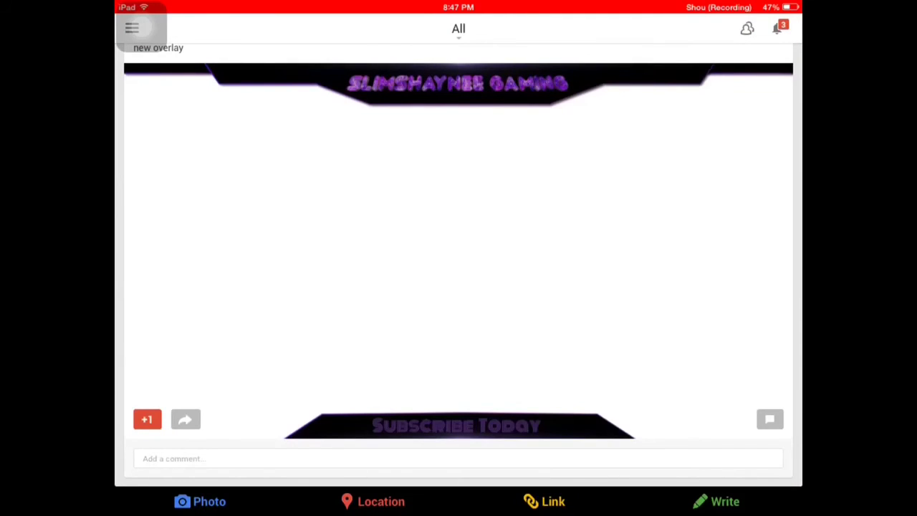
scroll(458, 265, "up", 2)
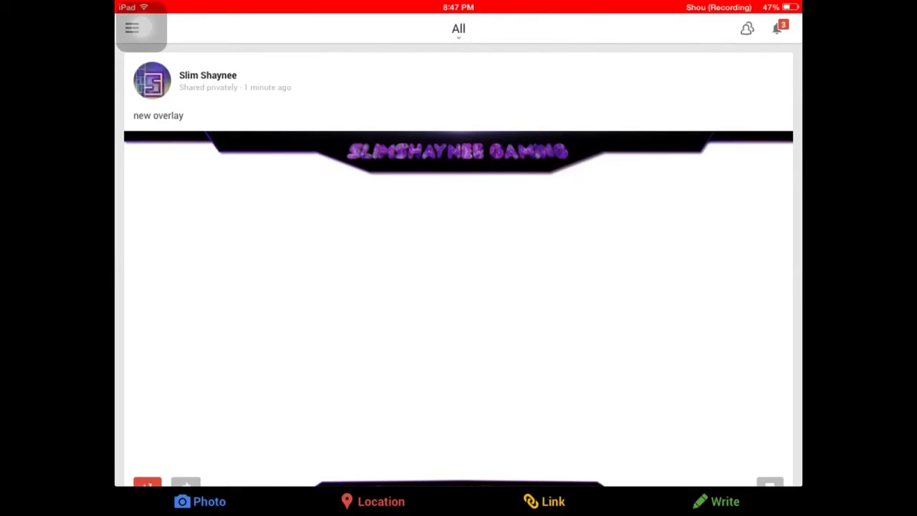
left_click(201, 502)
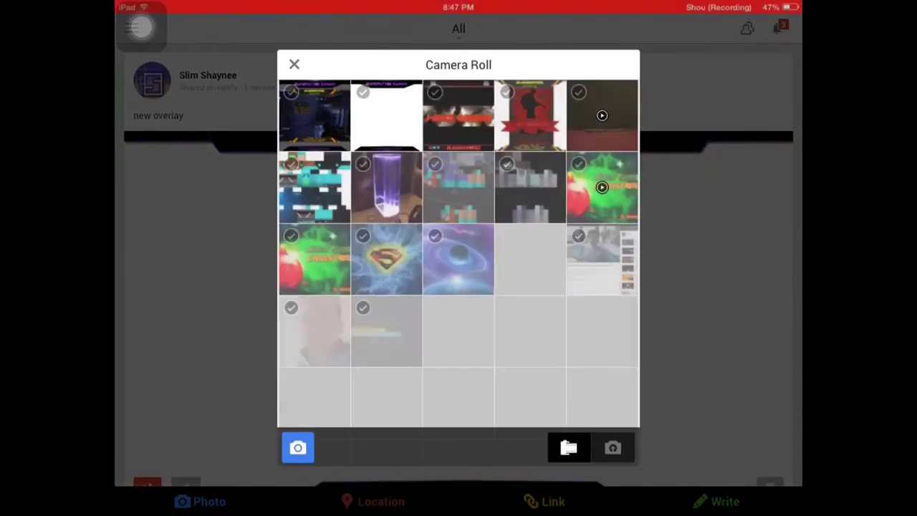
left_click(315, 116)
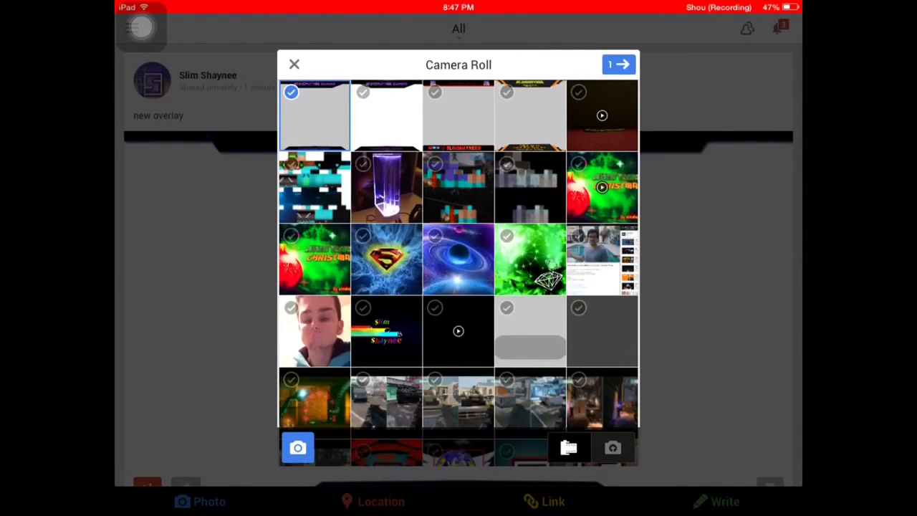
left_click(568, 448)
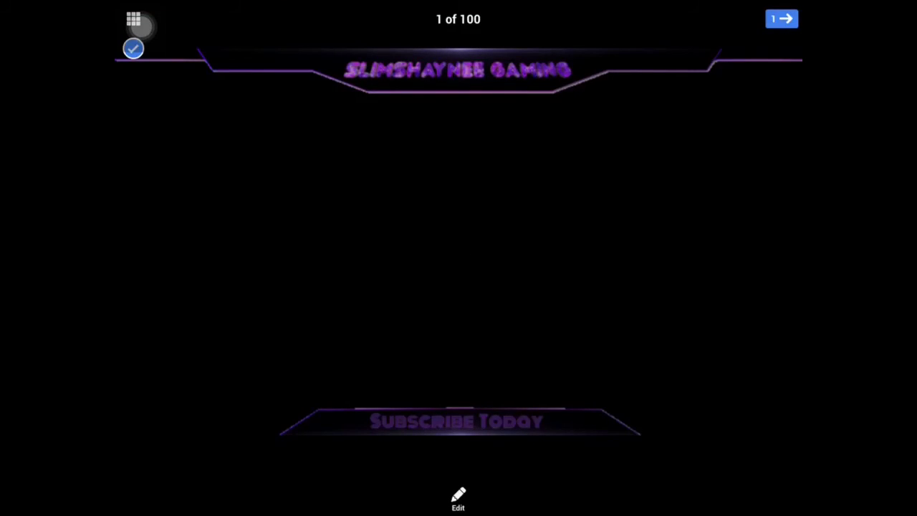
left_click(782, 19)
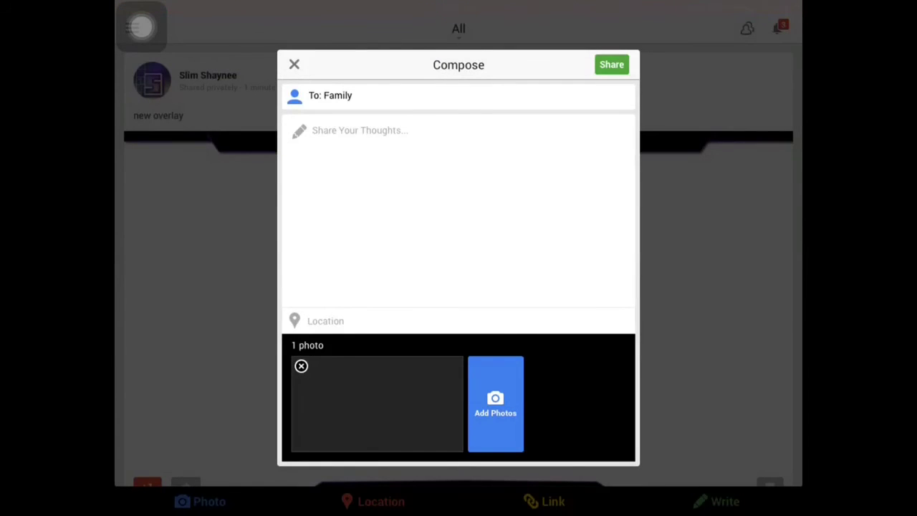
Step: Caption the photo post "Example" and share it with Family
left_click(360, 131)
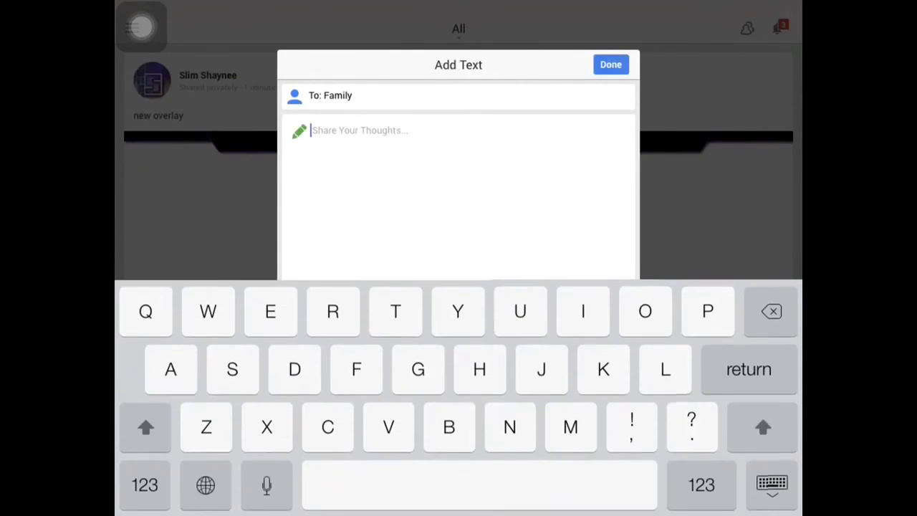
type("E")
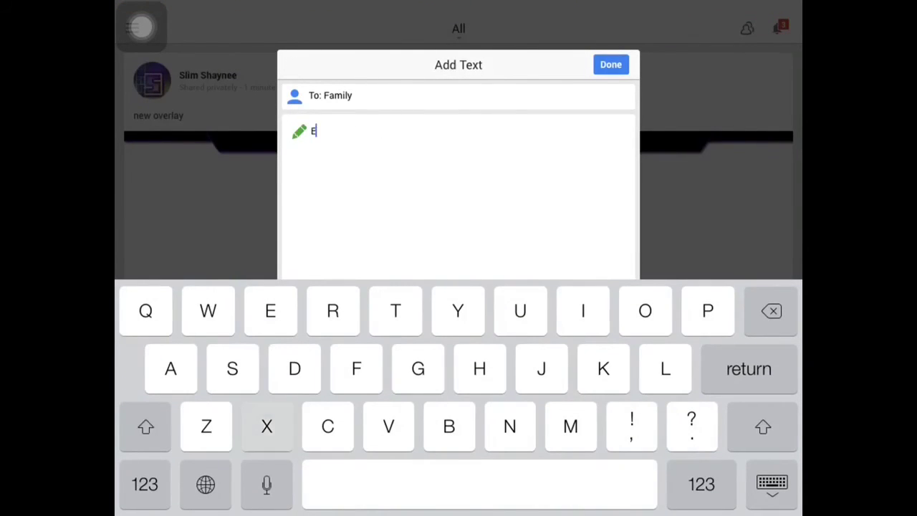
type("xample")
left_click(610, 65)
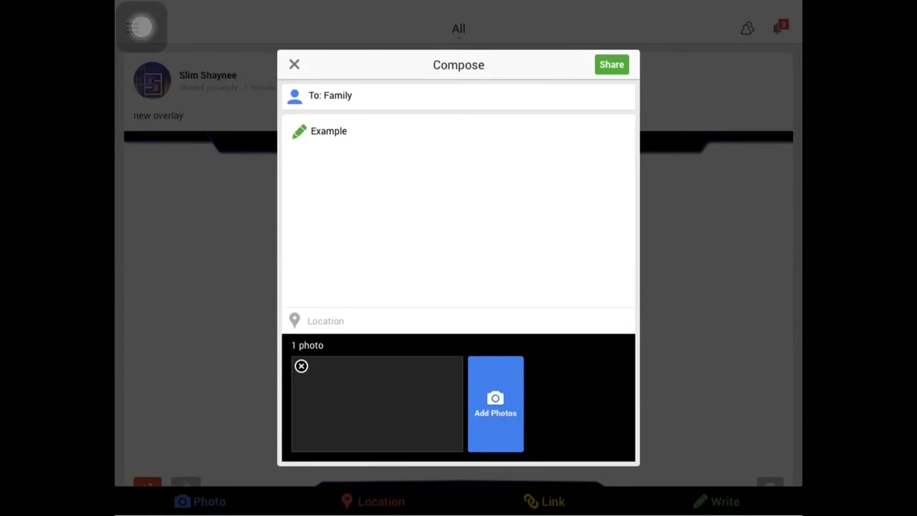
left_click(612, 64)
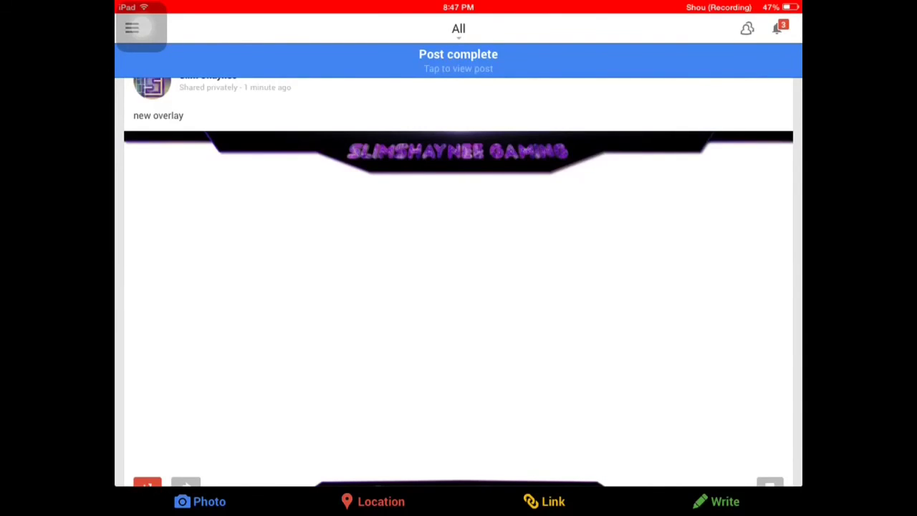
Step: Switch to Google+ on the computer, refresh the feed, download the "Example" post's photo and close the photo view
key("super")
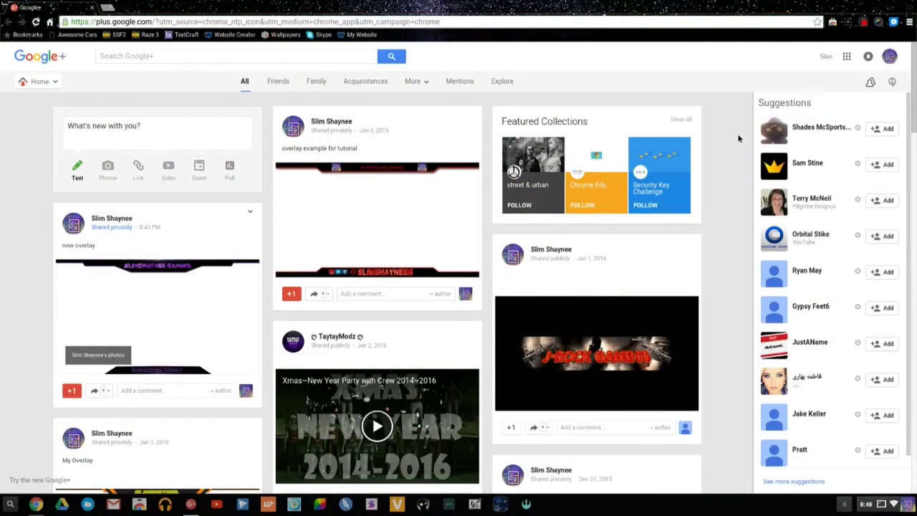
left_click(35, 22)
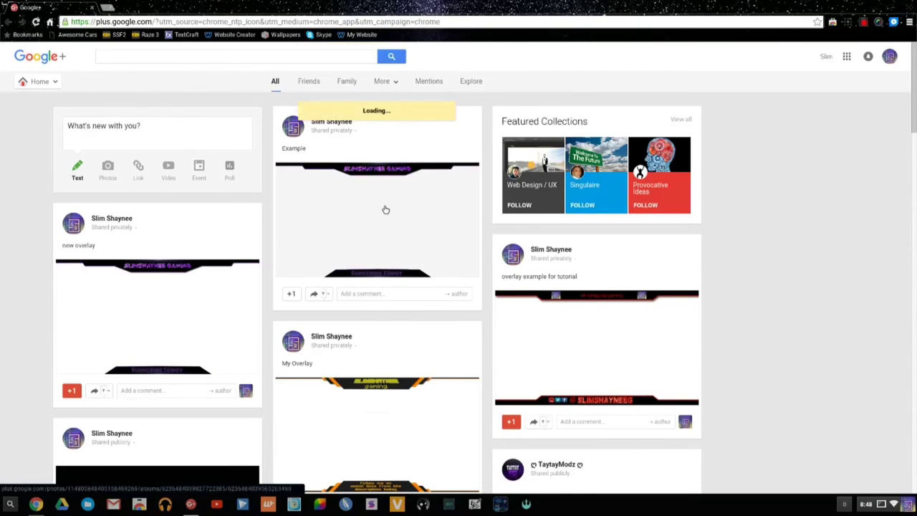
left_click(409, 248)
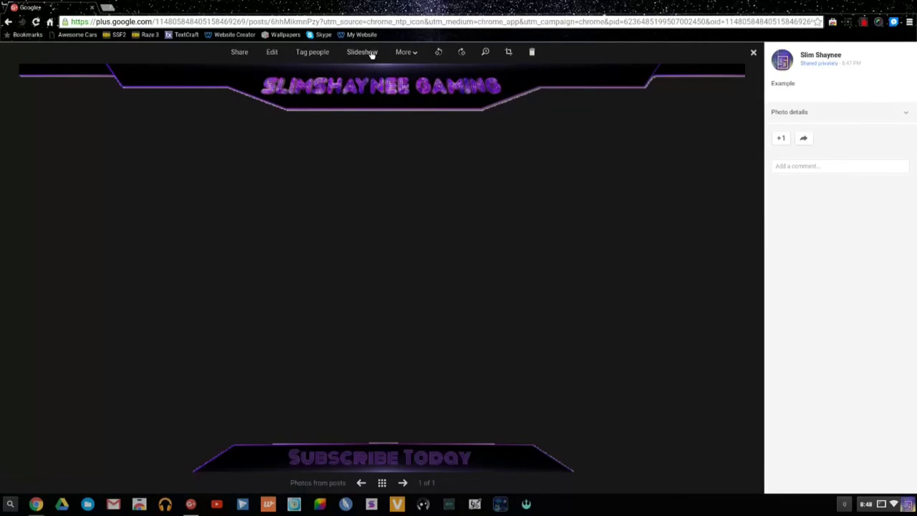
left_click(405, 53)
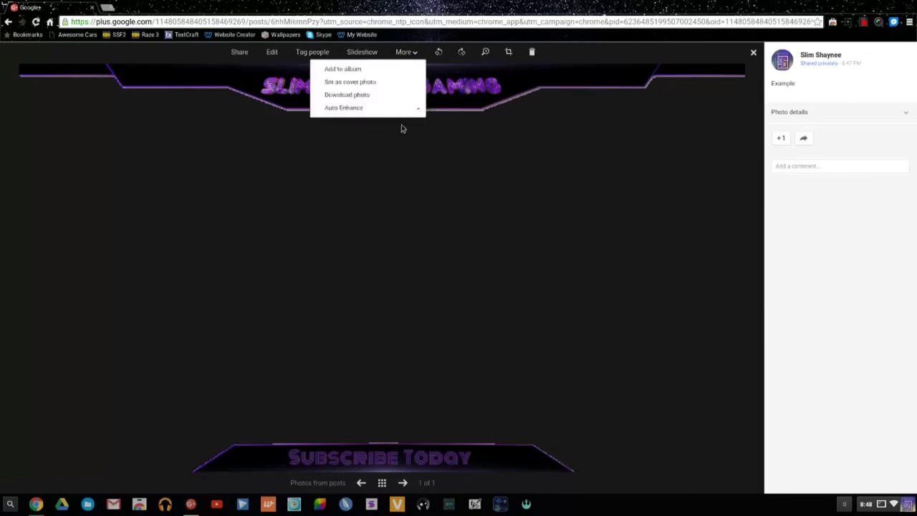
left_click(361, 95)
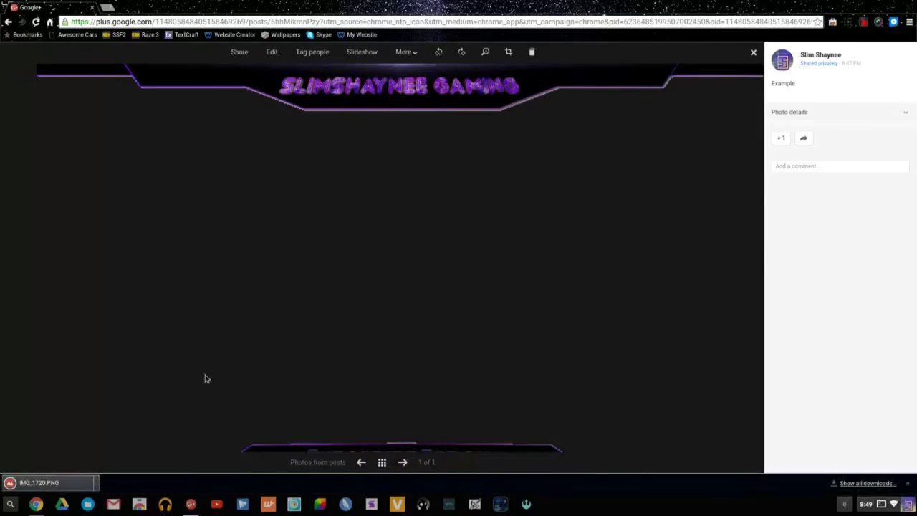
left_click(908, 484)
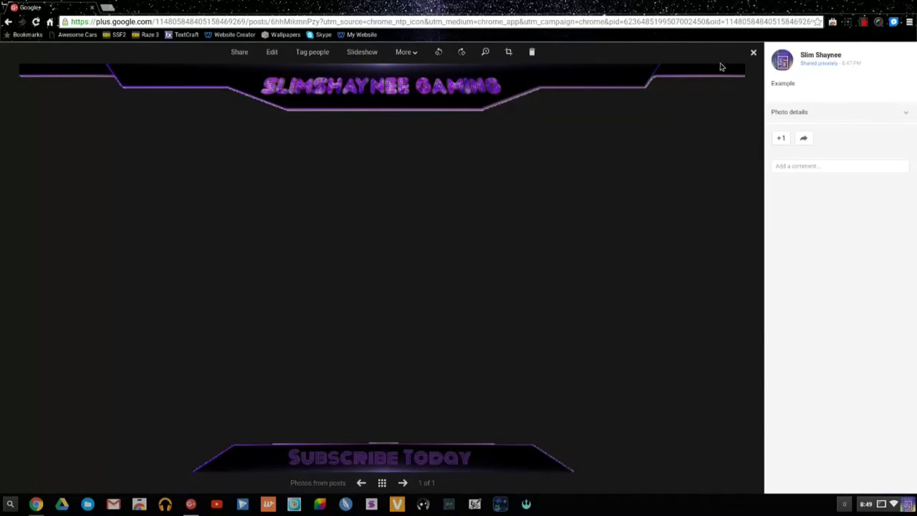
left_click(755, 51)
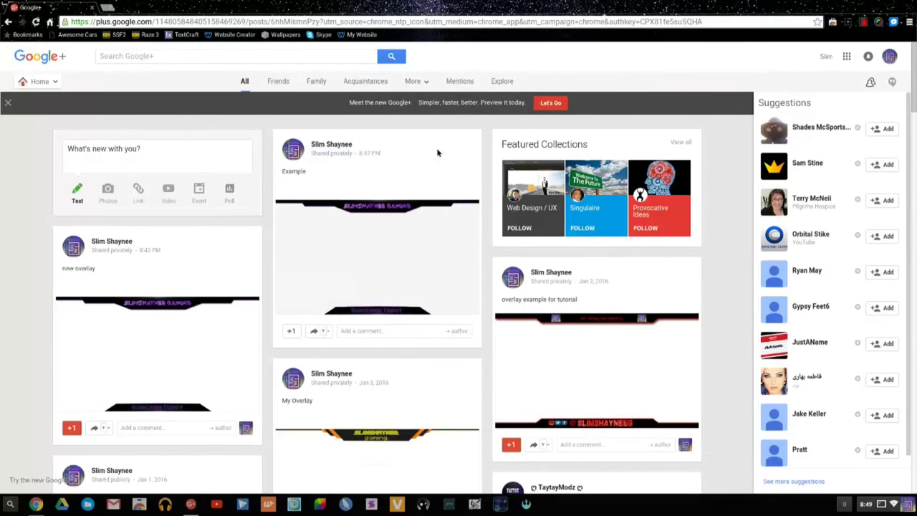
Step: Permanently delete the "Example" and "new overlay" posts from the Google+ feed
left_click(471, 137)
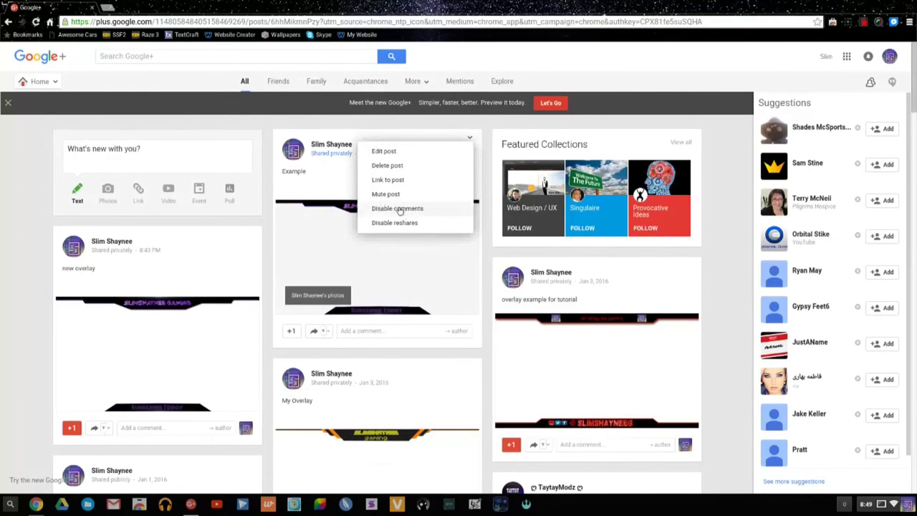
left_click(397, 167)
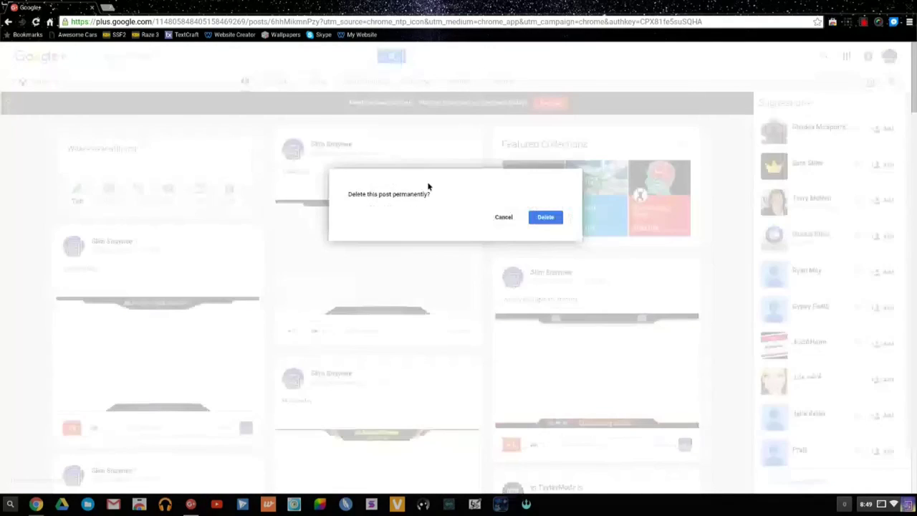
left_click(556, 218)
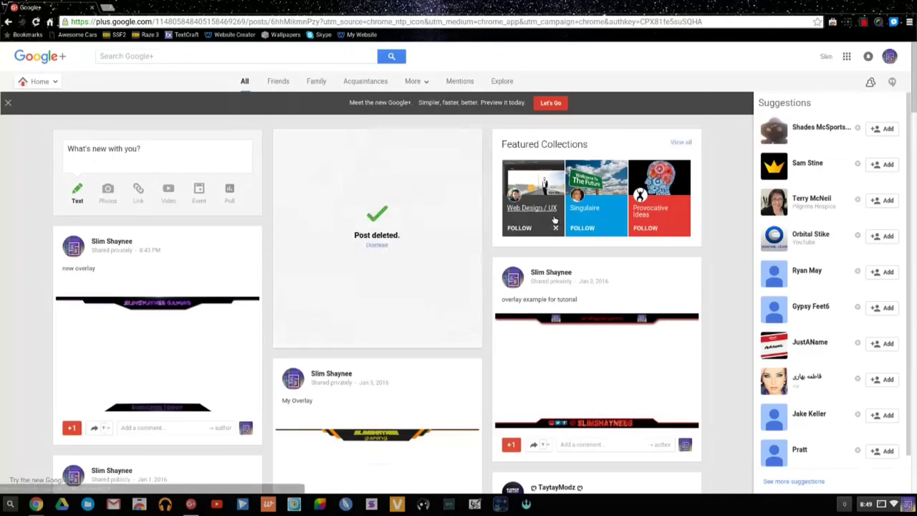
left_click(247, 236)
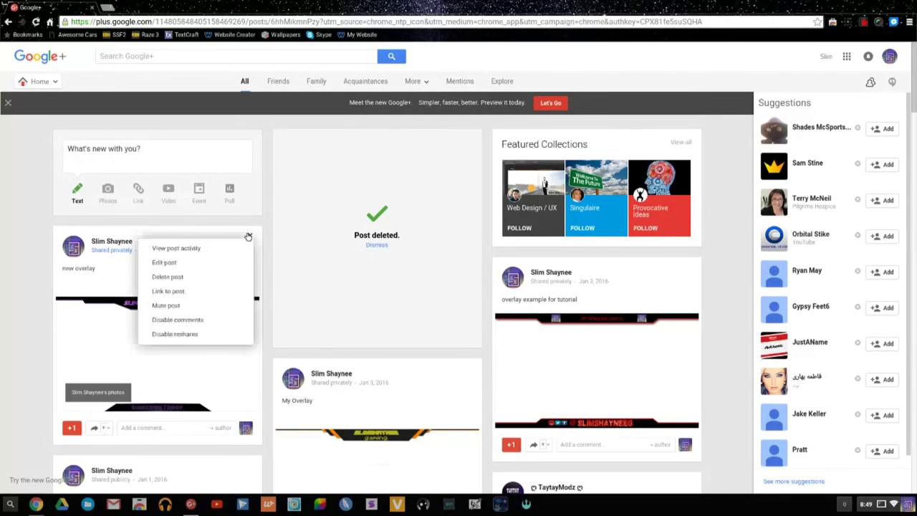
left_click(169, 278)
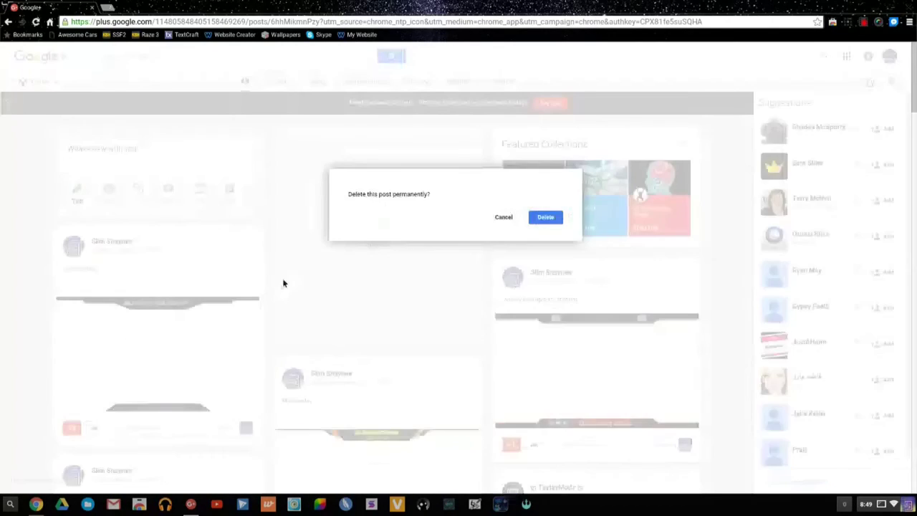
left_click(544, 218)
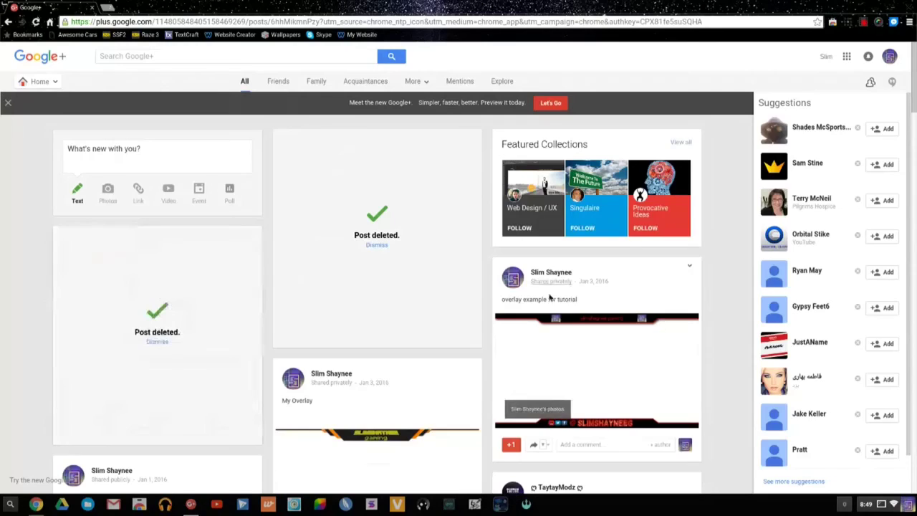
Step: Permanently delete the "overlay example for tutorial" and "My Overlay" posts from the Google+ feed and close the page
left_click(689, 269)
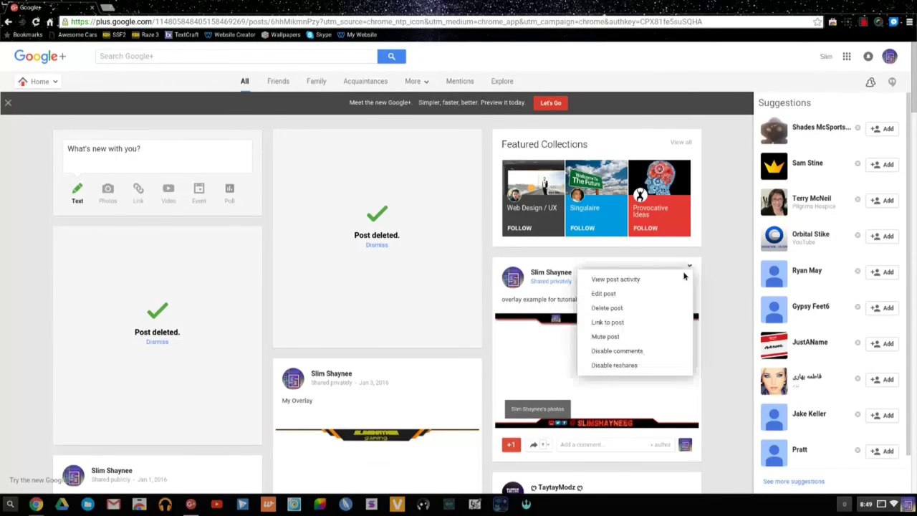
left_click(618, 312)
left_click(542, 218)
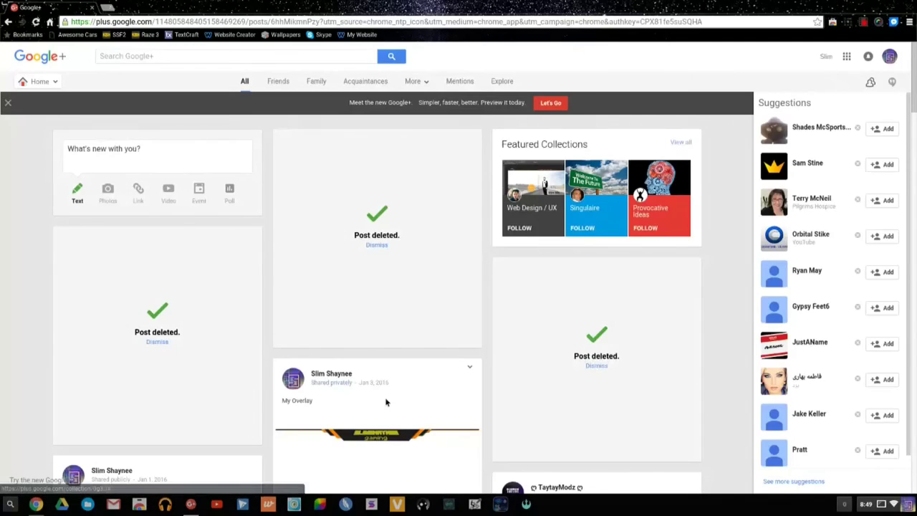
left_click(470, 367)
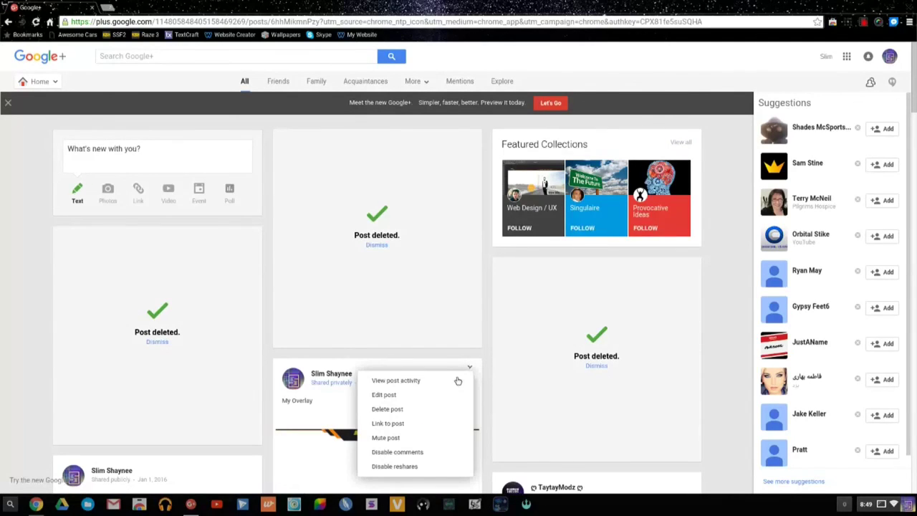
left_click(408, 410)
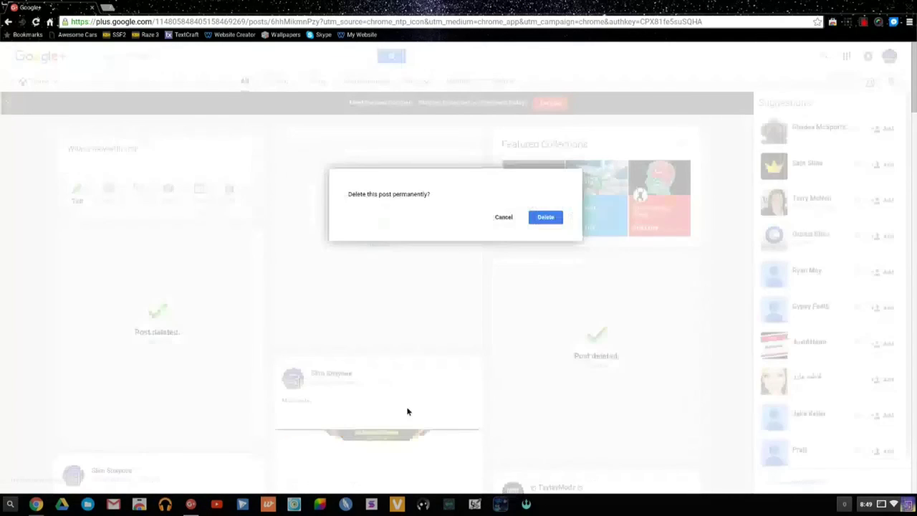
left_click(544, 216)
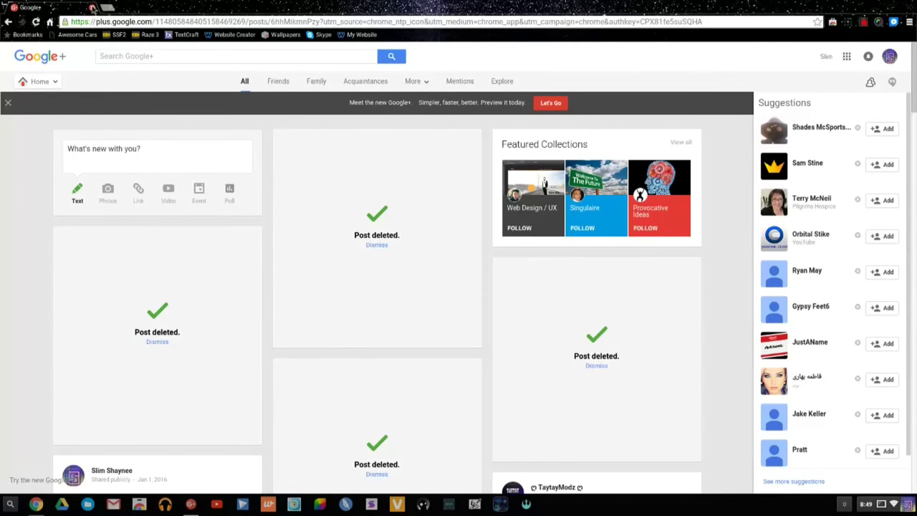
left_click(92, 8)
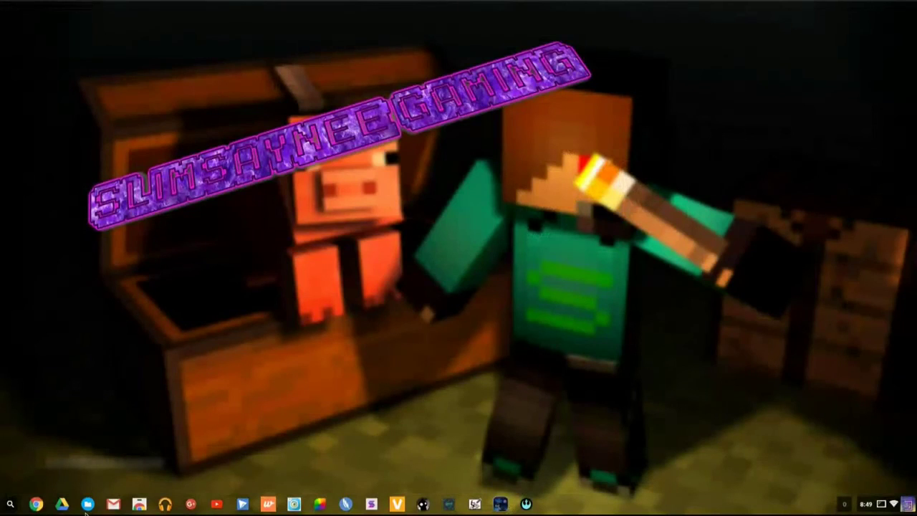
Step: Switch to the Files app, preview overlay ex.jpg from Downloads and close the preview
left_click(88, 504)
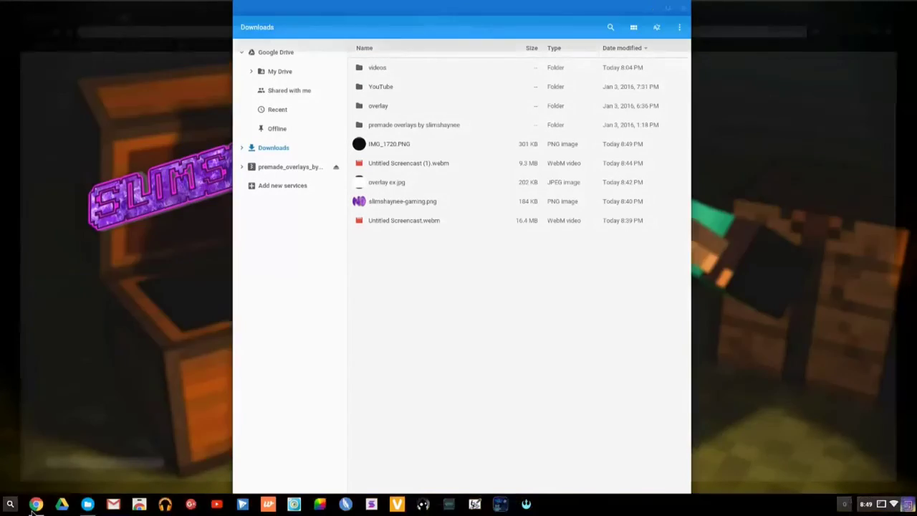
left_click(36, 504)
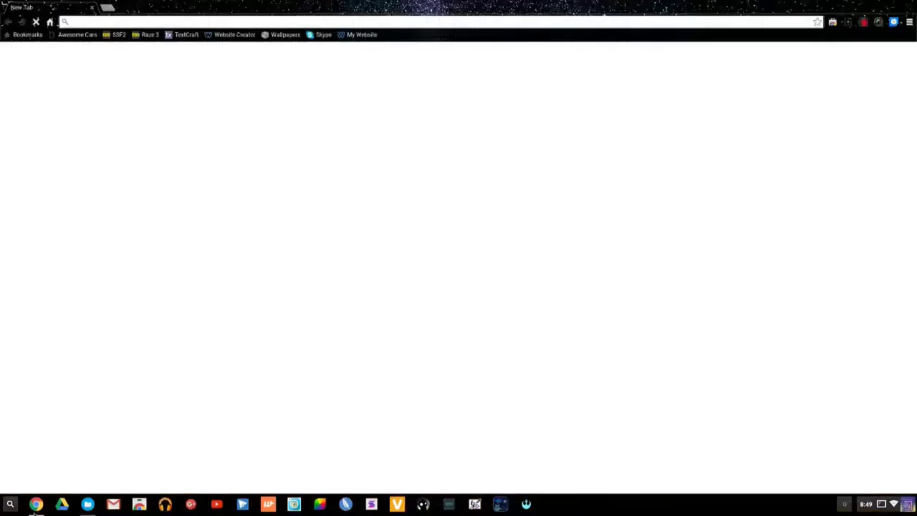
left_click(35, 505)
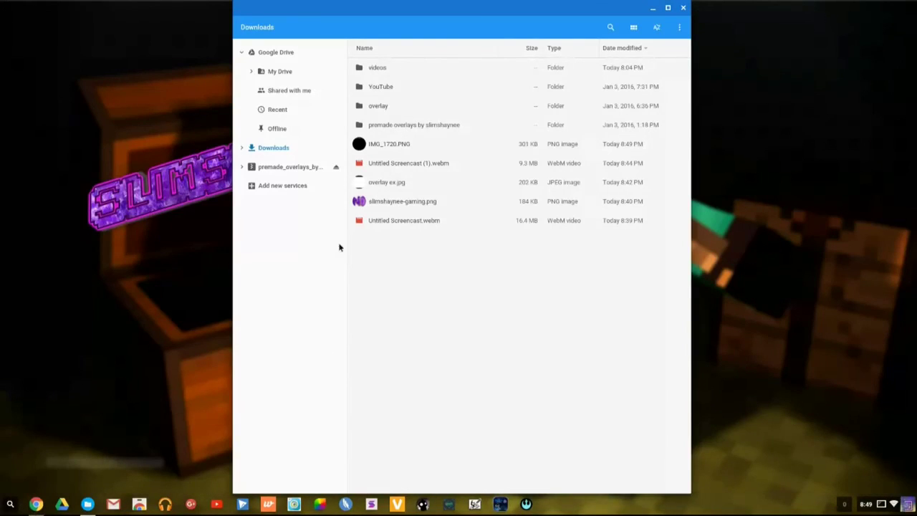
left_click(385, 185)
key("Return")
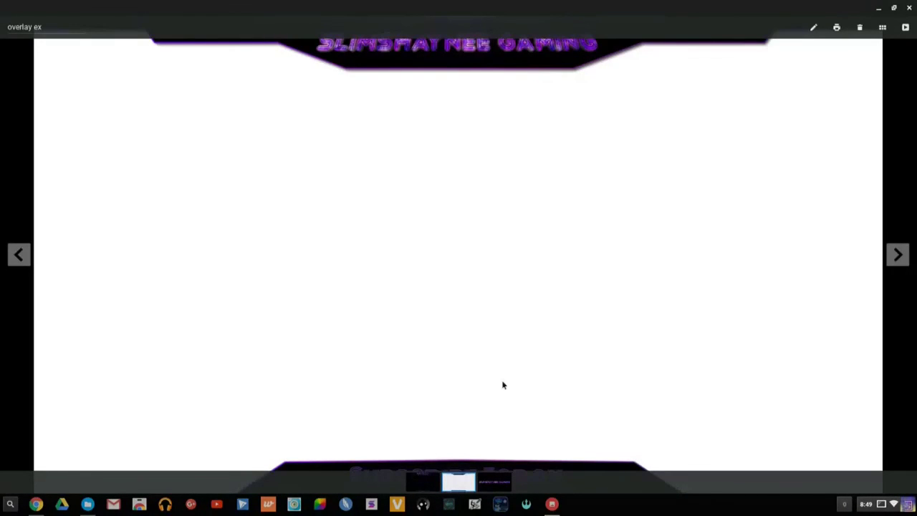
left_click(909, 7)
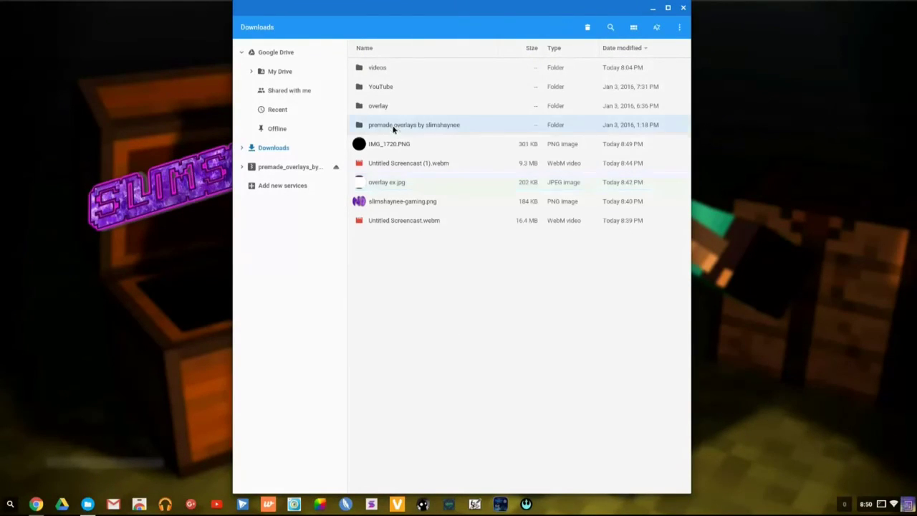
Step: Check the mounted premade overlays archive and delete the "premade overlays by slimshaynee" folder from Downloads
left_click(305, 167)
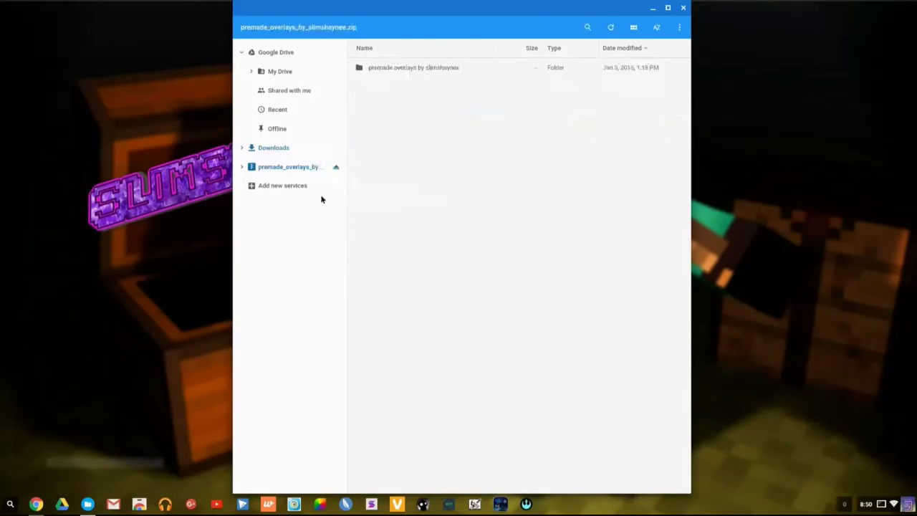
left_click(267, 147)
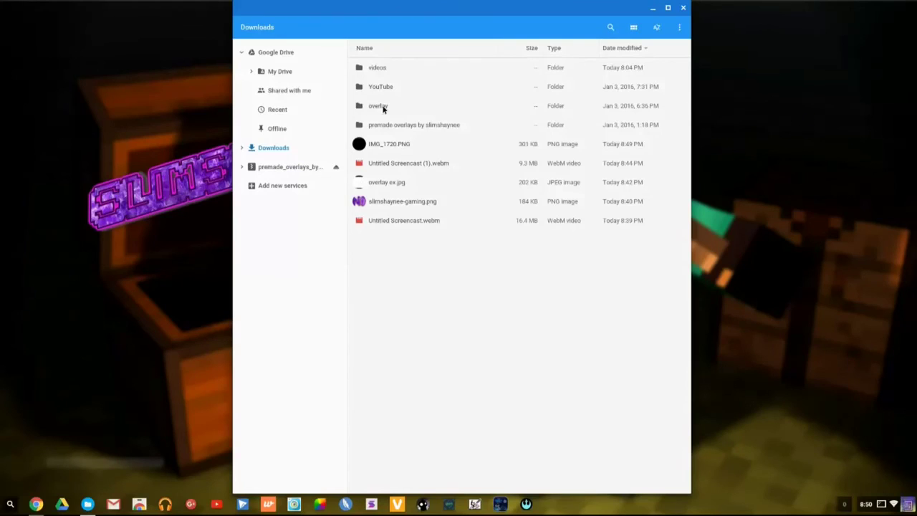
left_click(391, 127)
key("Delete")
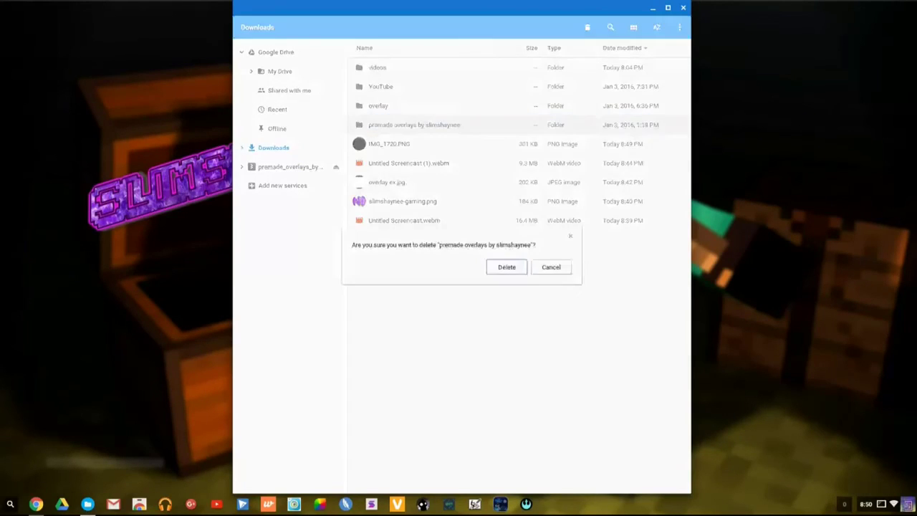
left_click(506, 266)
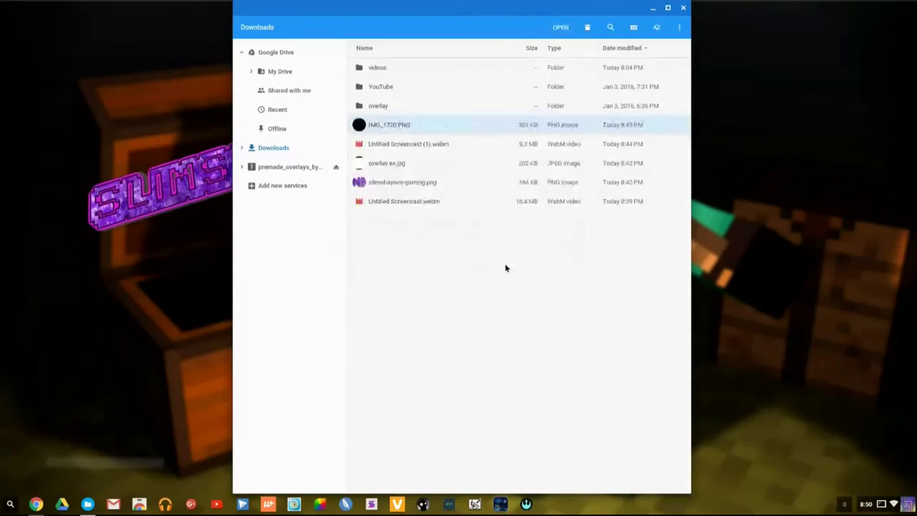
Step: Look inside the mounted premade_overlays_by_slimshaynee.zip archive and eject it
left_click(307, 167)
double_click(383, 69)
left_click(336, 166)
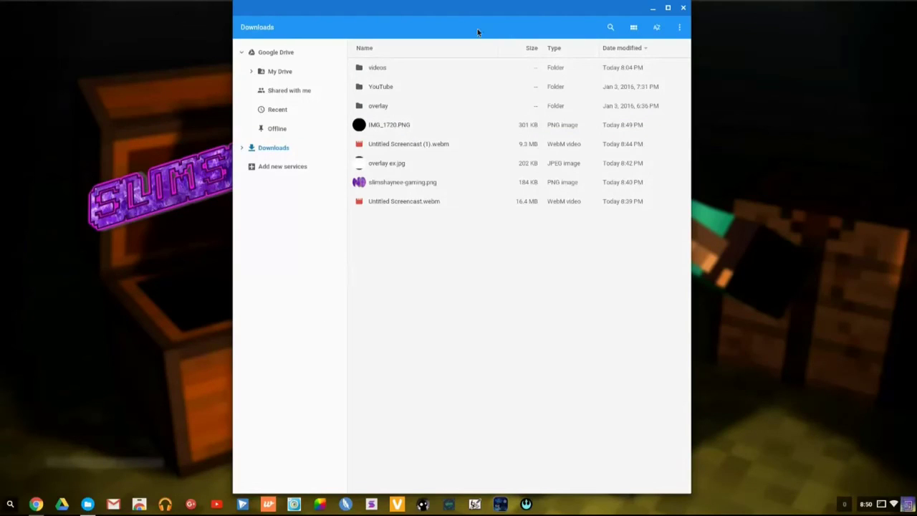
Step: Delete slimshaynee-gaming.png from the Downloads folder
left_click(394, 182)
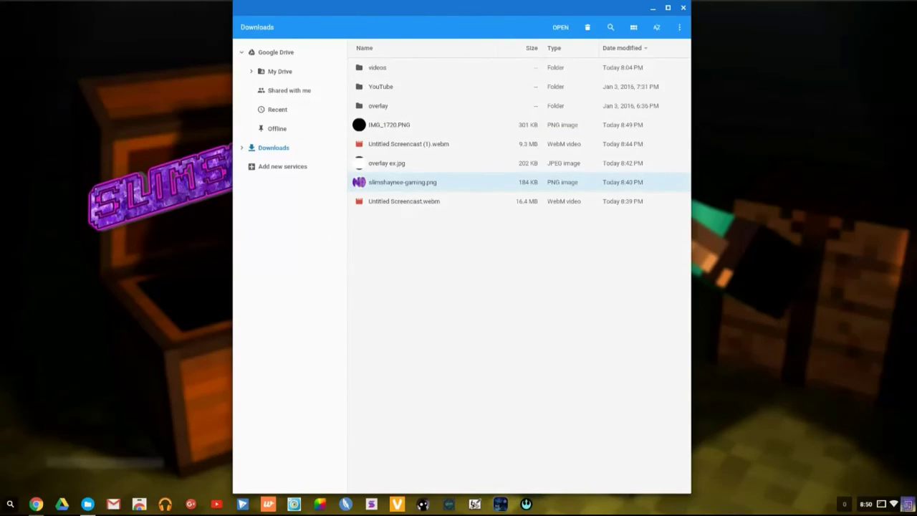
key("Delete")
left_click(495, 266)
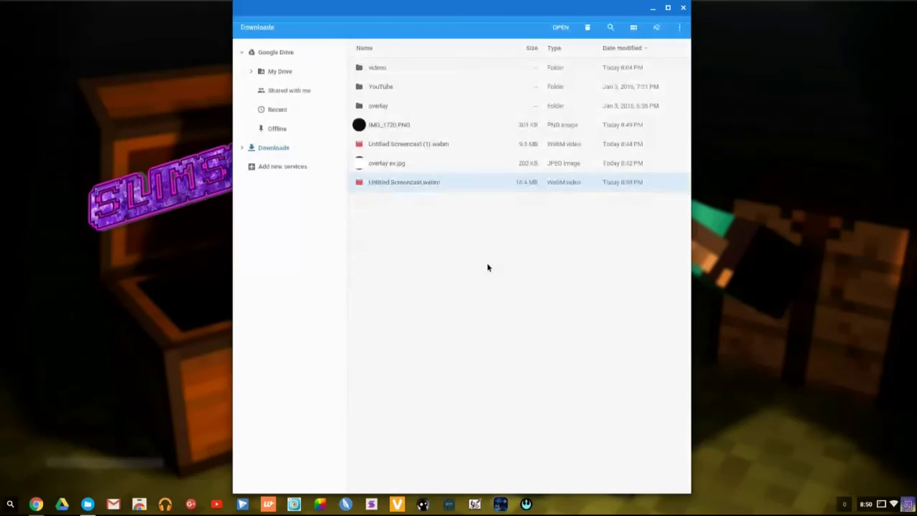
Step: Preview overlay ex.jpg in Downloads again, close the preview and switch to Chrome
left_click(380, 129)
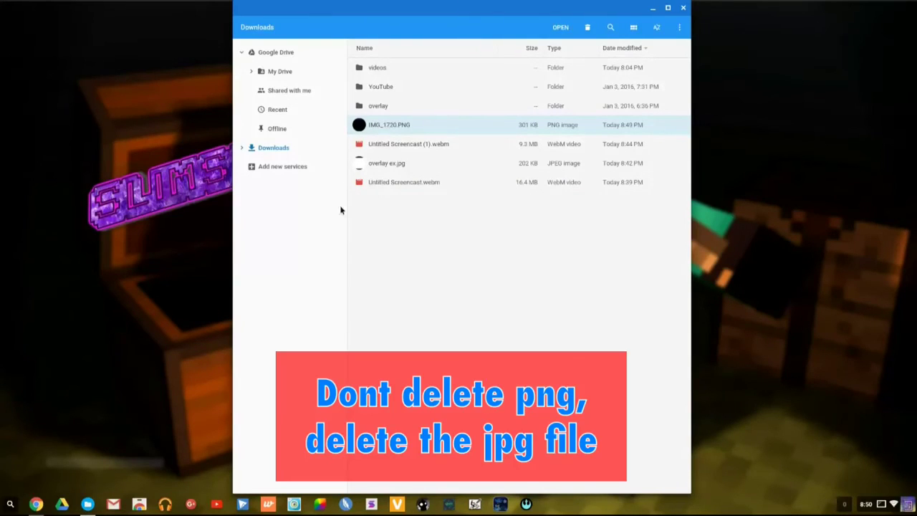
left_click(545, 250)
left_click(405, 163)
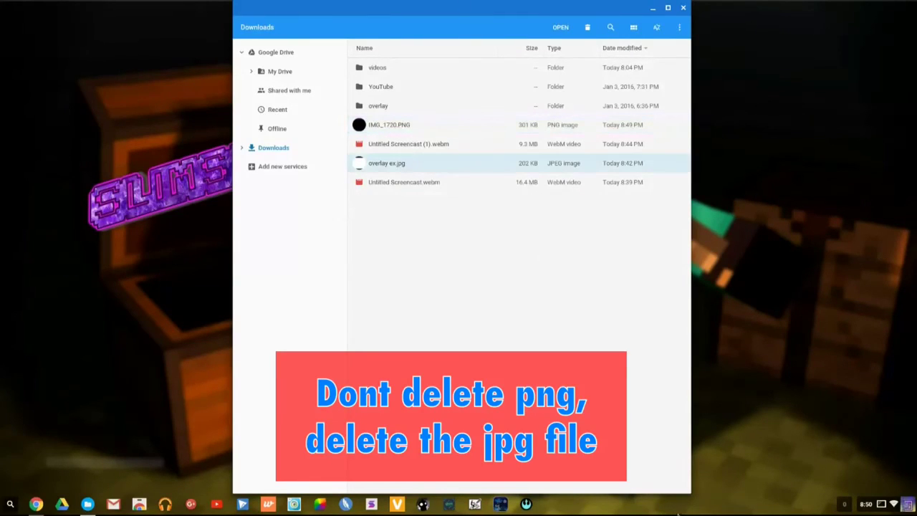
key("Return")
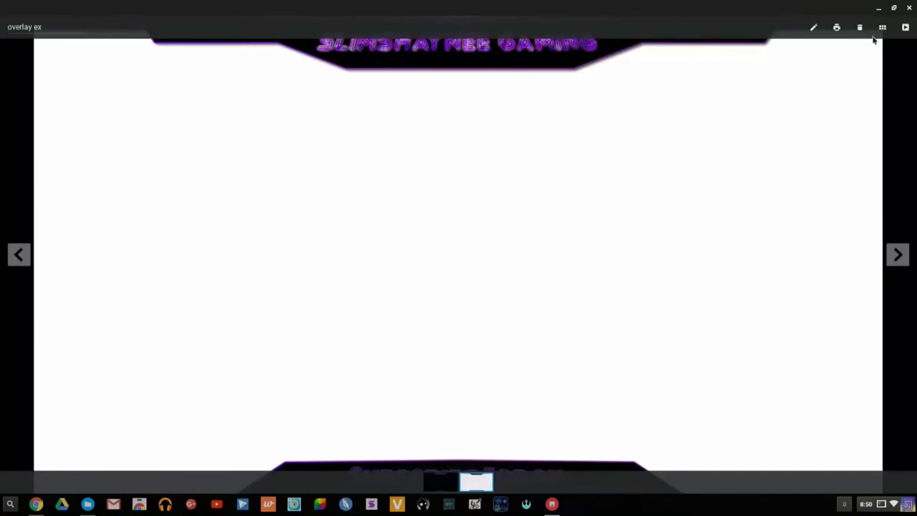
left_click(909, 8)
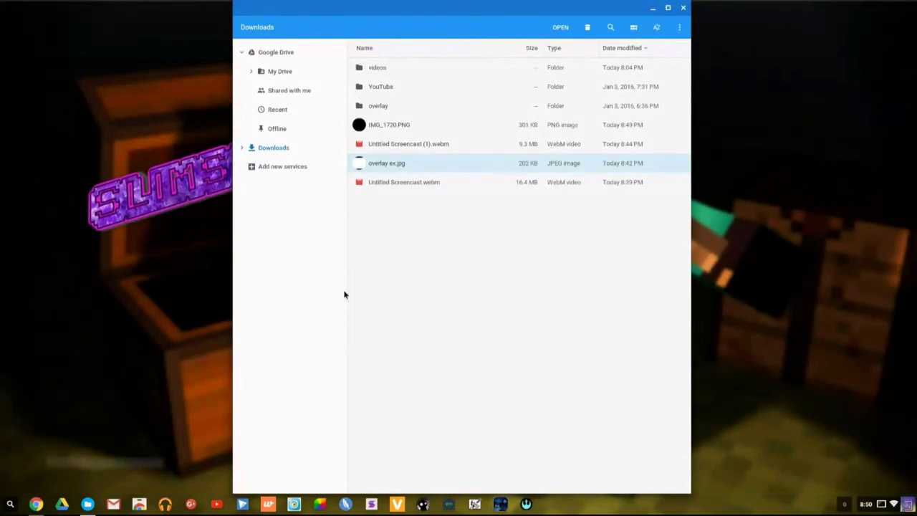
left_click(37, 505)
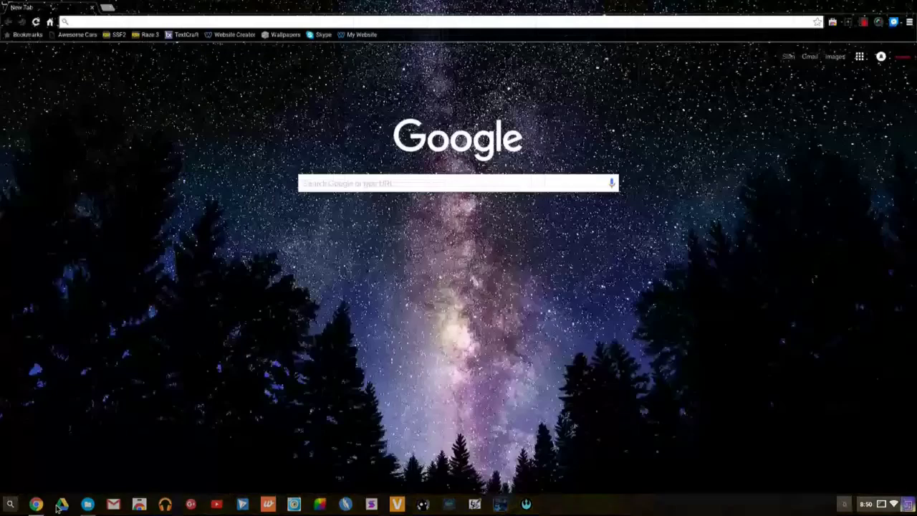